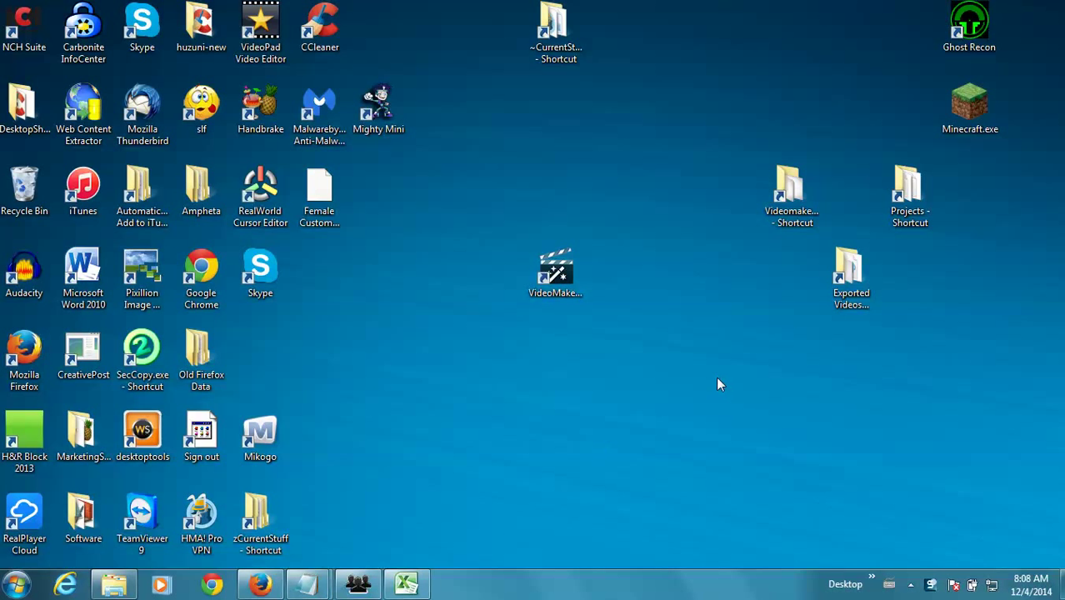
In the Exported Videos folder, compress the videos from "booking Alaskan Kobuk" through "loyalty program Affinia Manhattan" into a zipped folder and widen the Name column.
{"action": "double_click", "coordinate": [850, 277]}
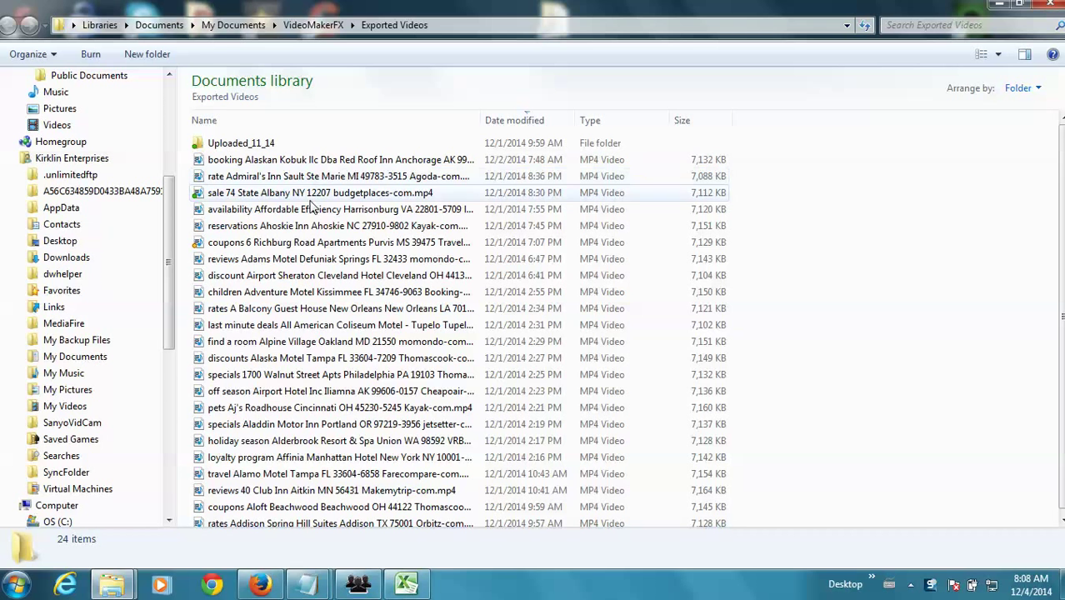
{"action": "left_click", "coordinate": [379, 162]}
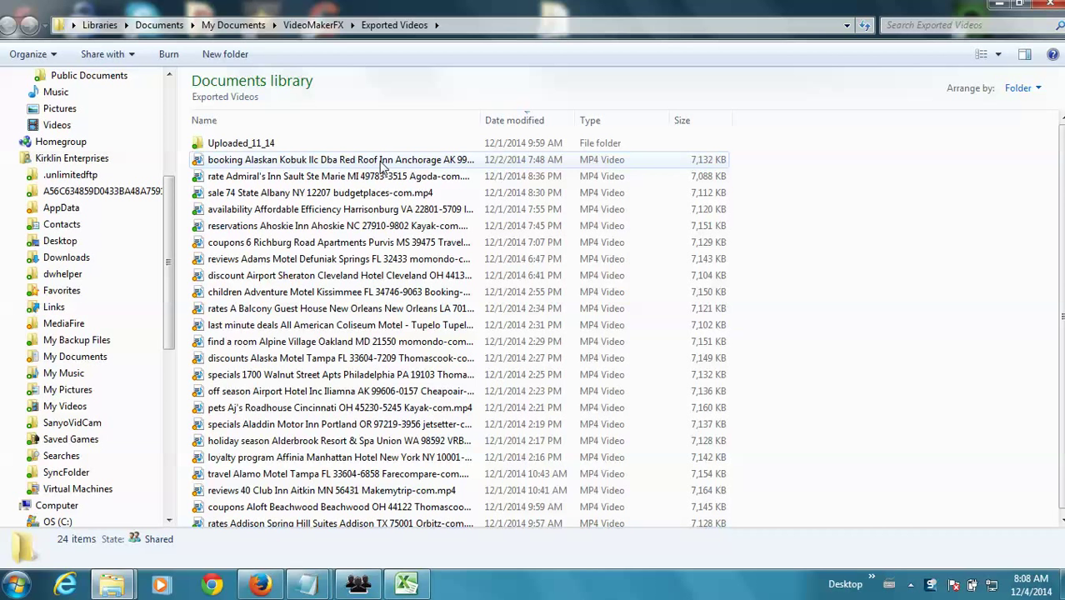
{"action": "left_click", "coordinate": [383, 165]}
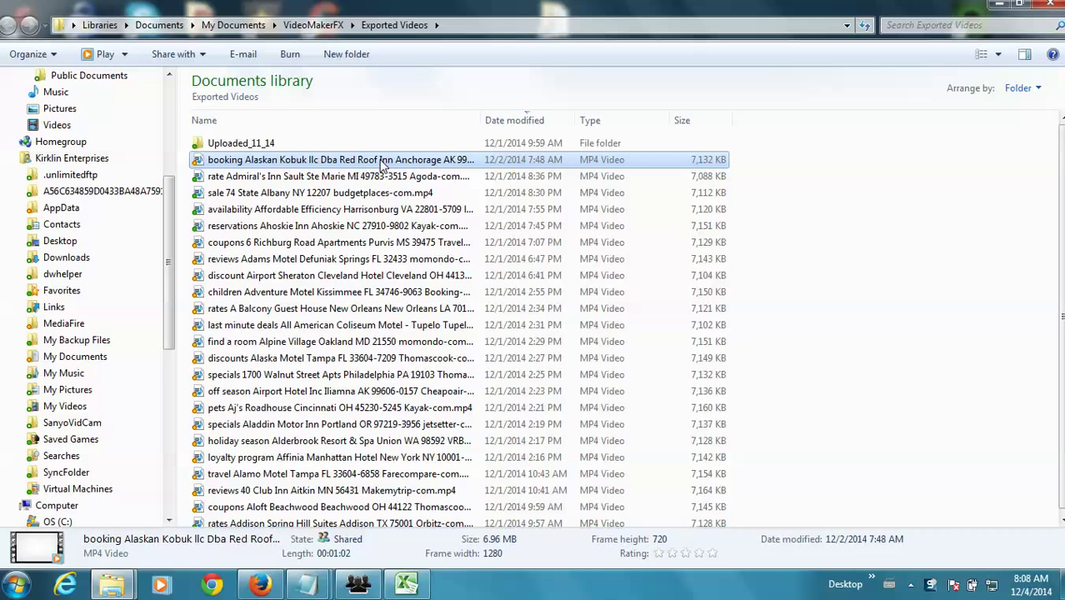
{"action": "left_click", "coordinate": [442, 459], "text": "shift"}
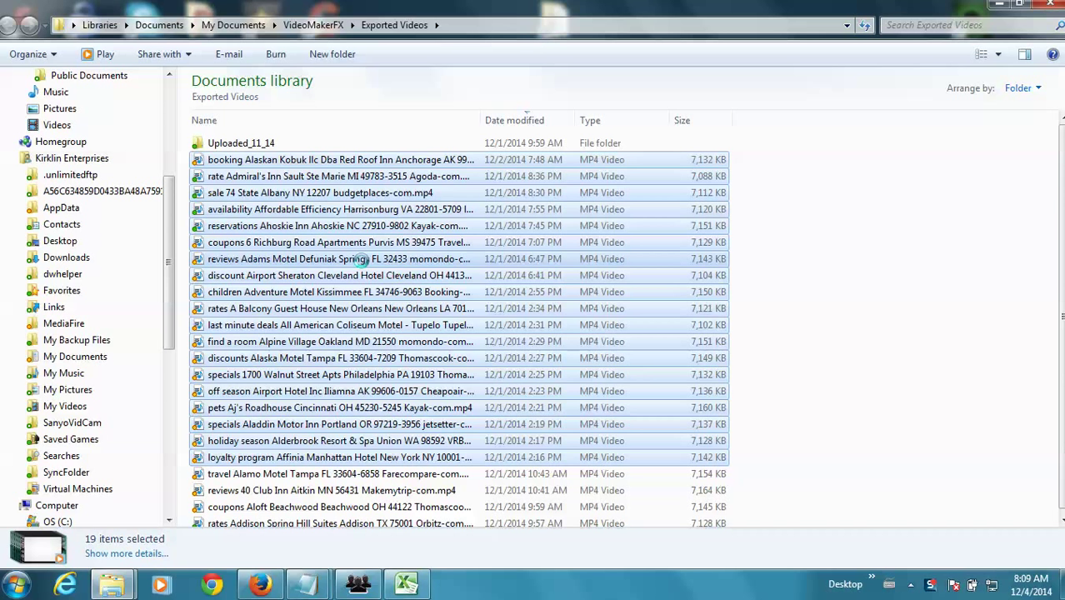
{"action": "right_click", "coordinate": [361, 260]}
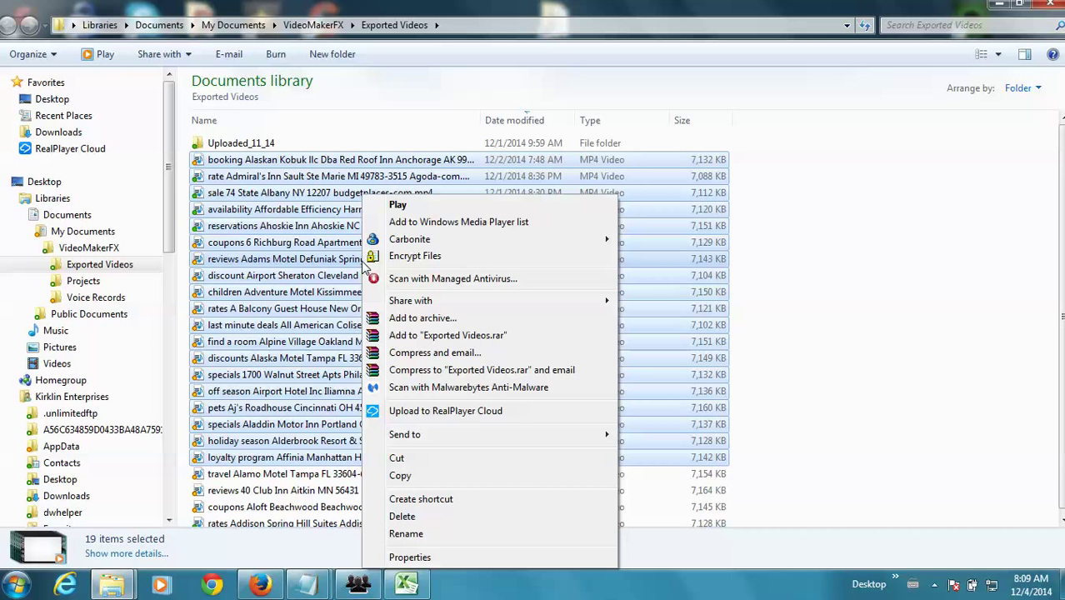
{"action": "mouse_move", "coordinate": [411, 437]}
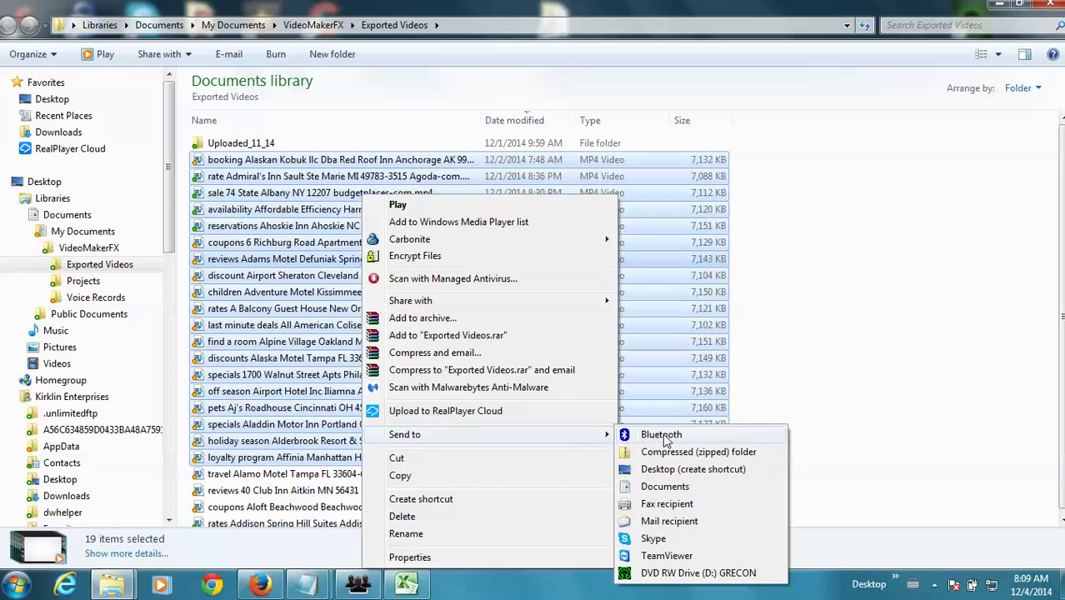
{"action": "left_click", "coordinate": [743, 455]}
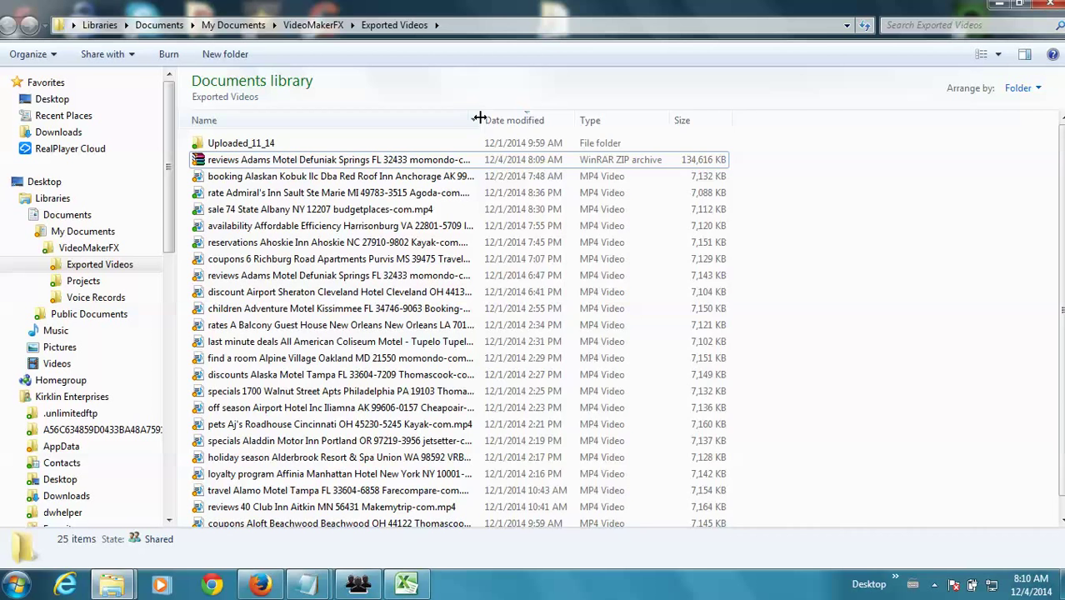
{"action": "left_click_drag", "start_coordinate": [482, 119], "coordinate": [643, 129]}
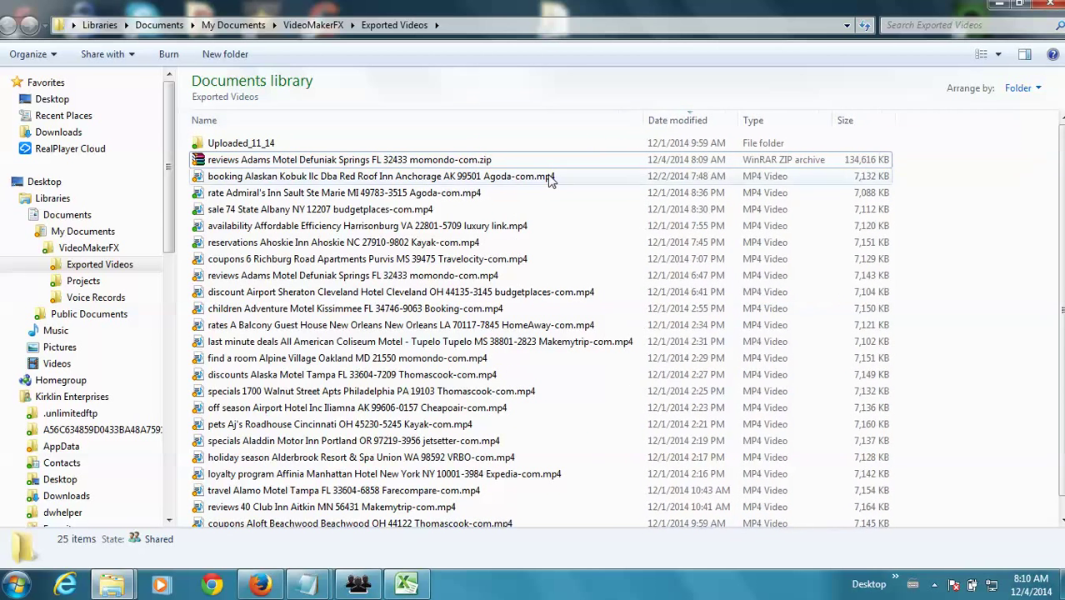
Switch to Gmail in Firefox and start a new message addressed to the intended contact.
{"action": "left_click", "coordinate": [264, 589]}
{"action": "left_click", "coordinate": [64, 30]}
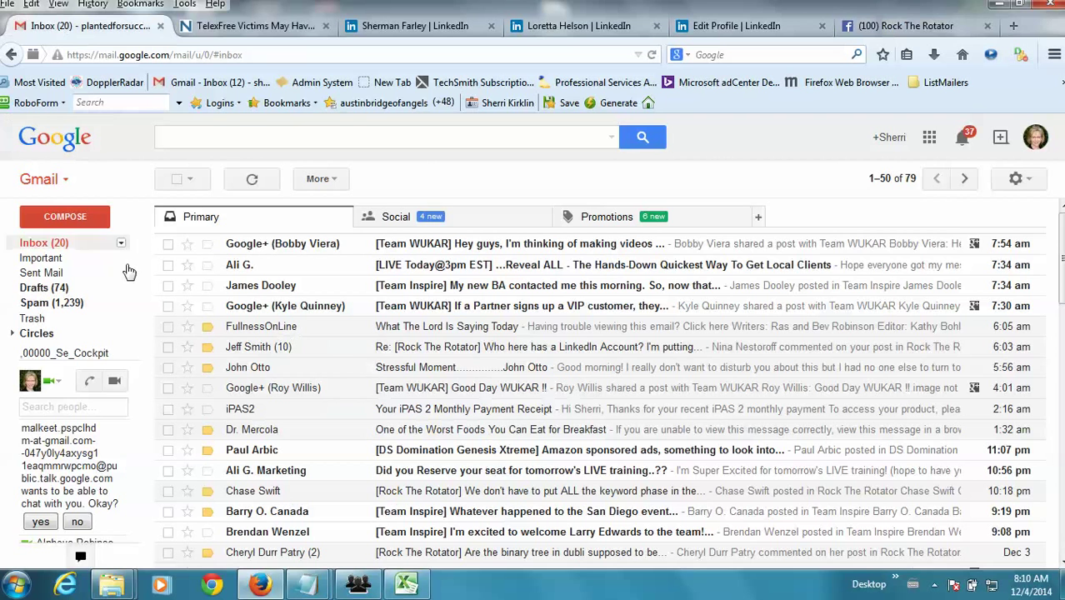
{"action": "left_click", "coordinate": [76, 218]}
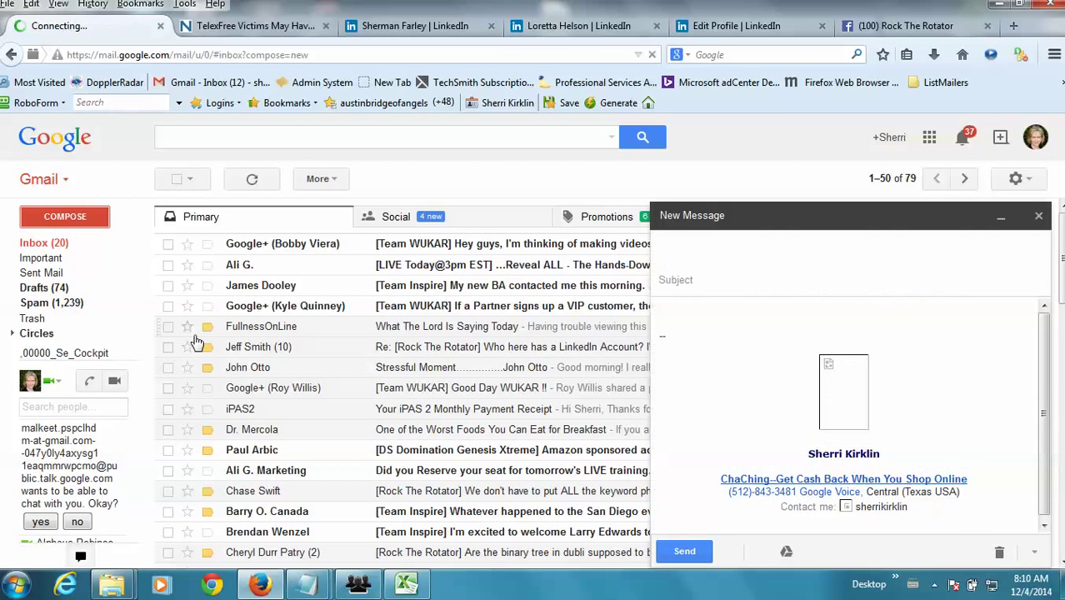
{"action": "type", "text": "cn"}
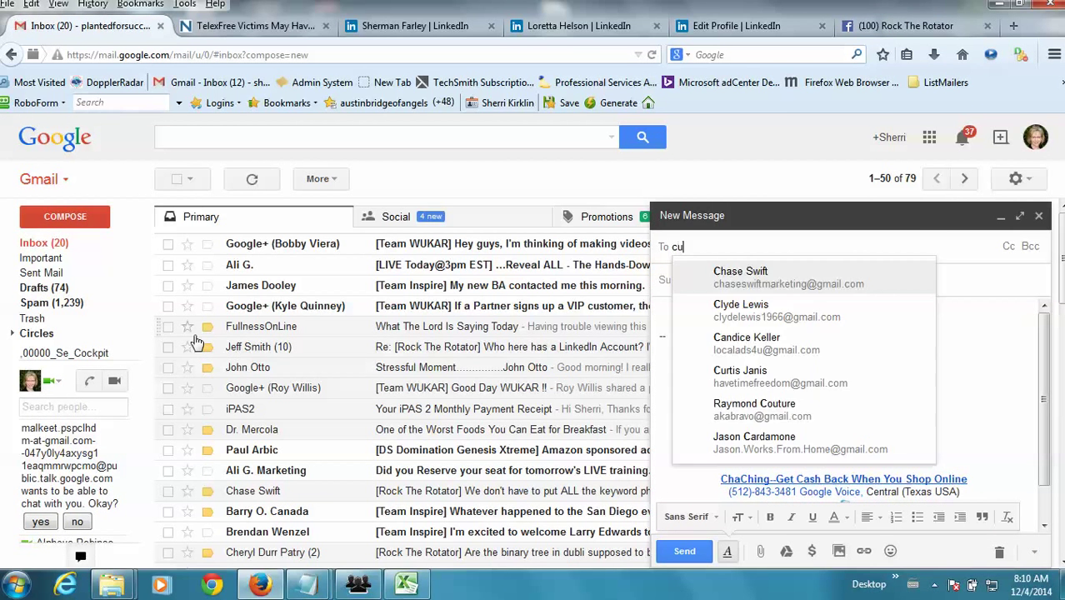
{"action": "key", "text": "BackSpace"}
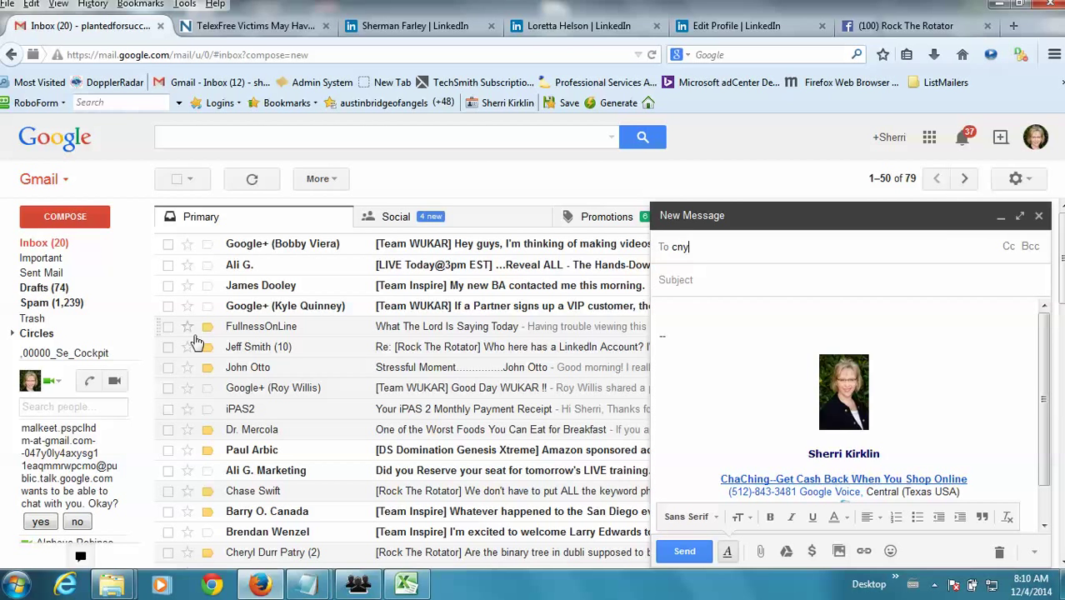
{"action": "type", "text": "y"}
{"action": "key", "text": "Return"}
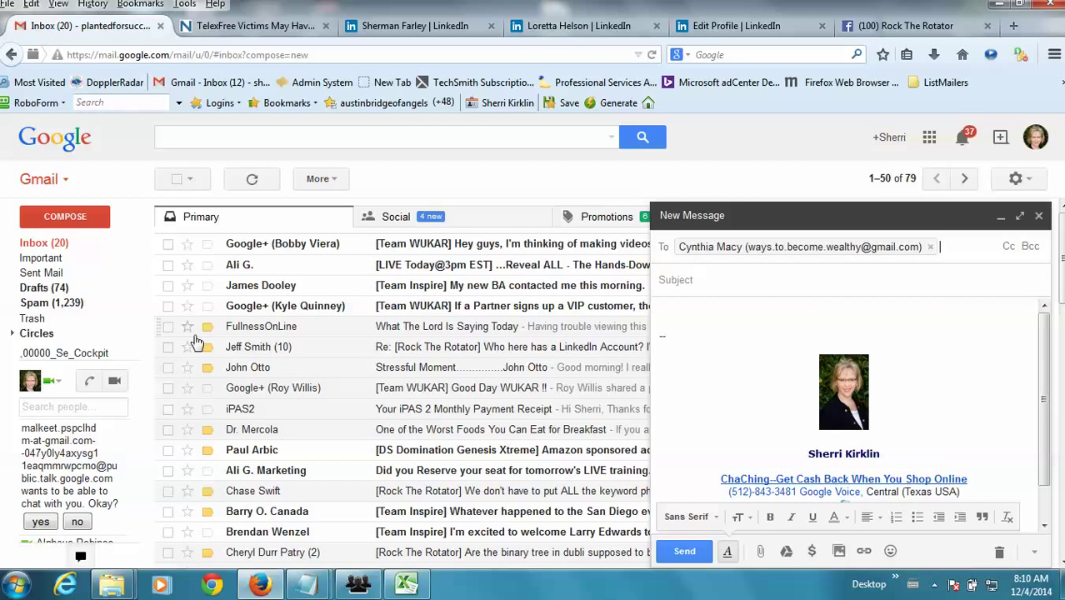
Set the message subject to "for my demo" and open the file picker for an attachment.
{"action": "key", "text": "Tab"}
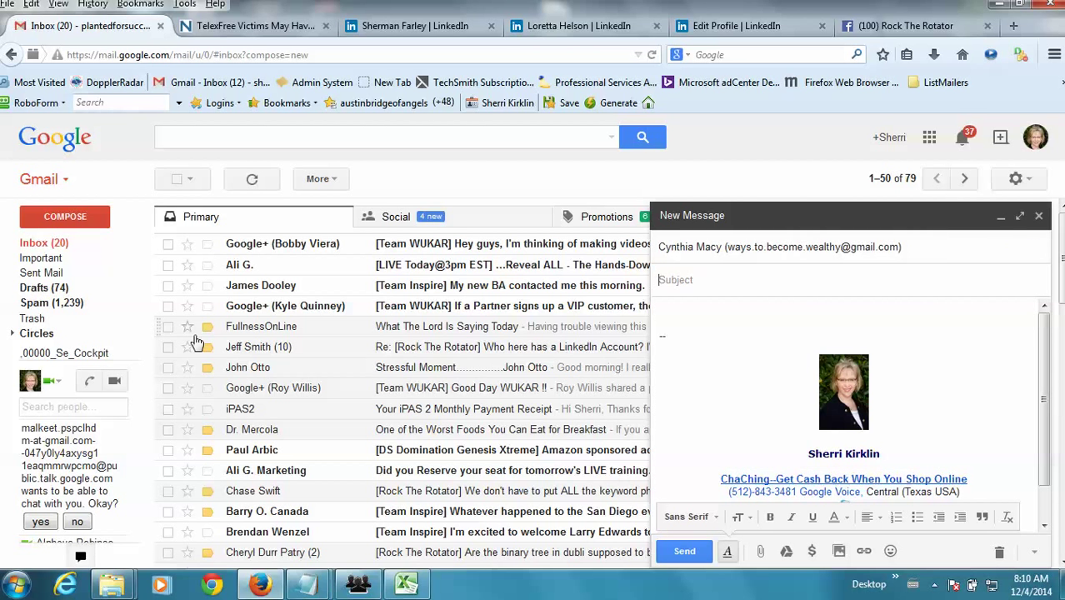
{"action": "type", "text": "for my demo"}
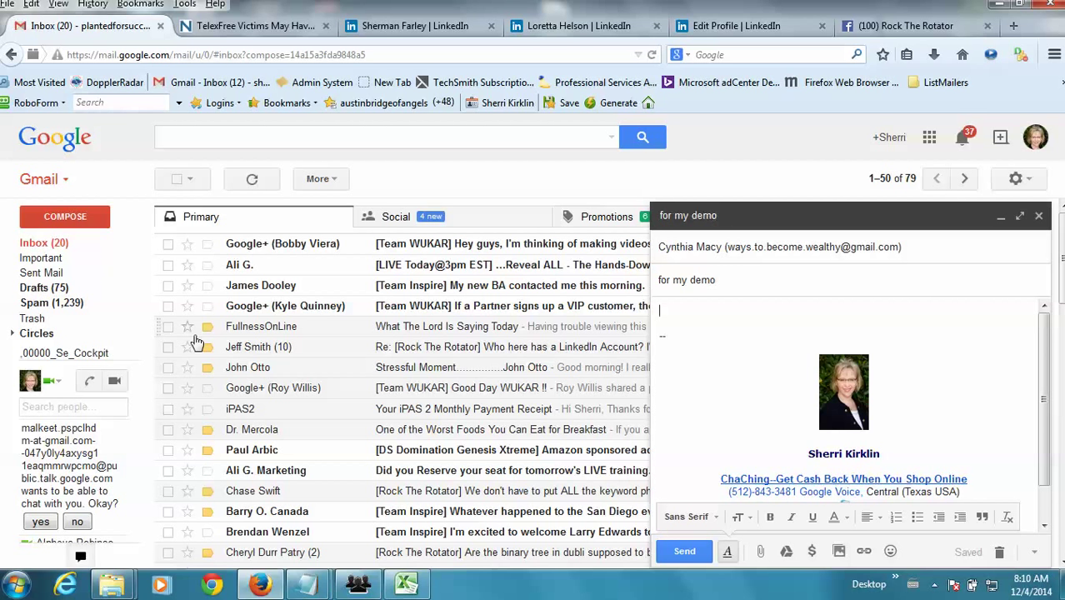
{"action": "left_click", "coordinate": [760, 552]}
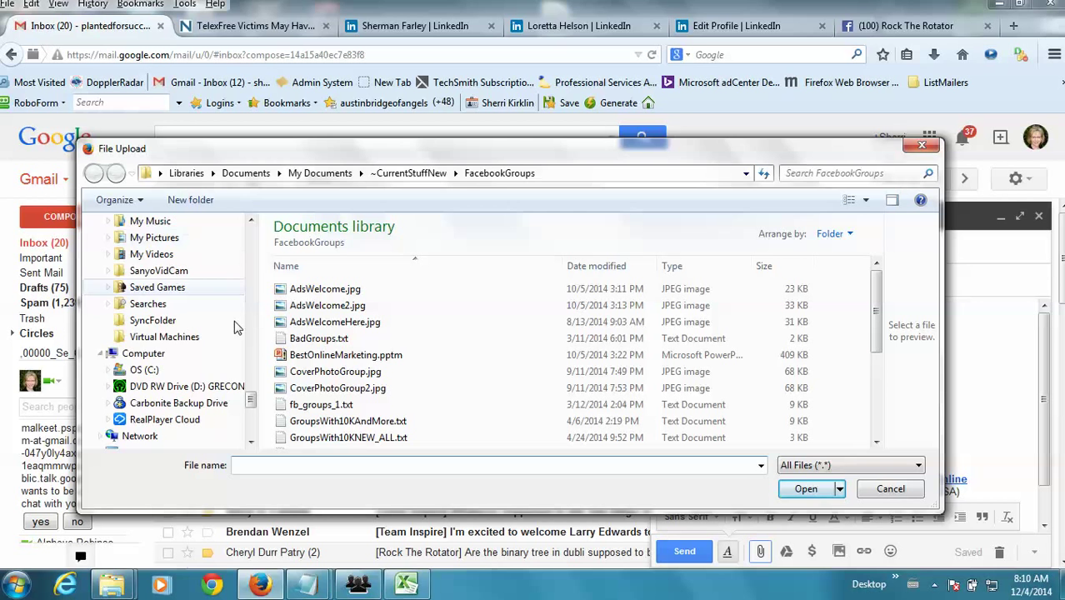
{"action": "scroll", "coordinate": [208, 317], "scroll_direction": "up", "scroll_amount": 10}
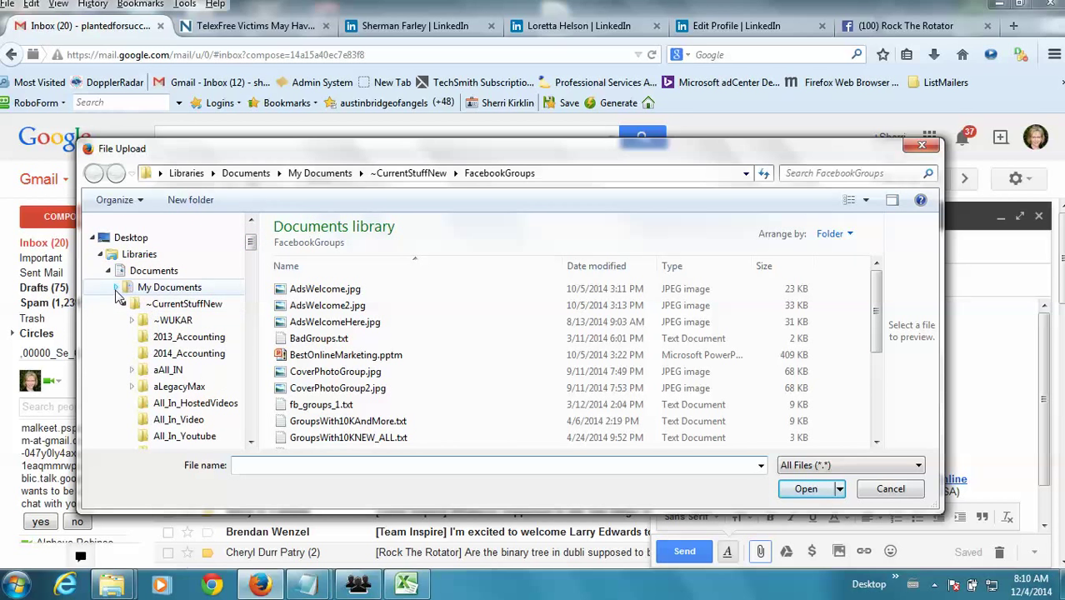
{"action": "scroll", "coordinate": [157, 292], "scroll_direction": "down", "scroll_amount": 10}
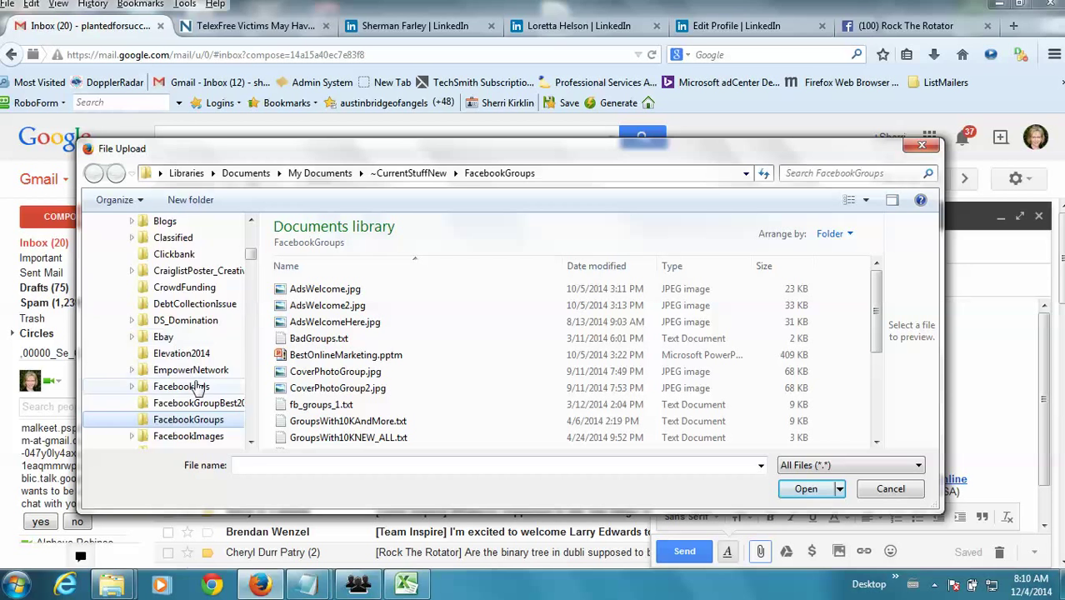
{"action": "scroll", "coordinate": [196, 409], "scroll_direction": "down", "scroll_amount": 15}
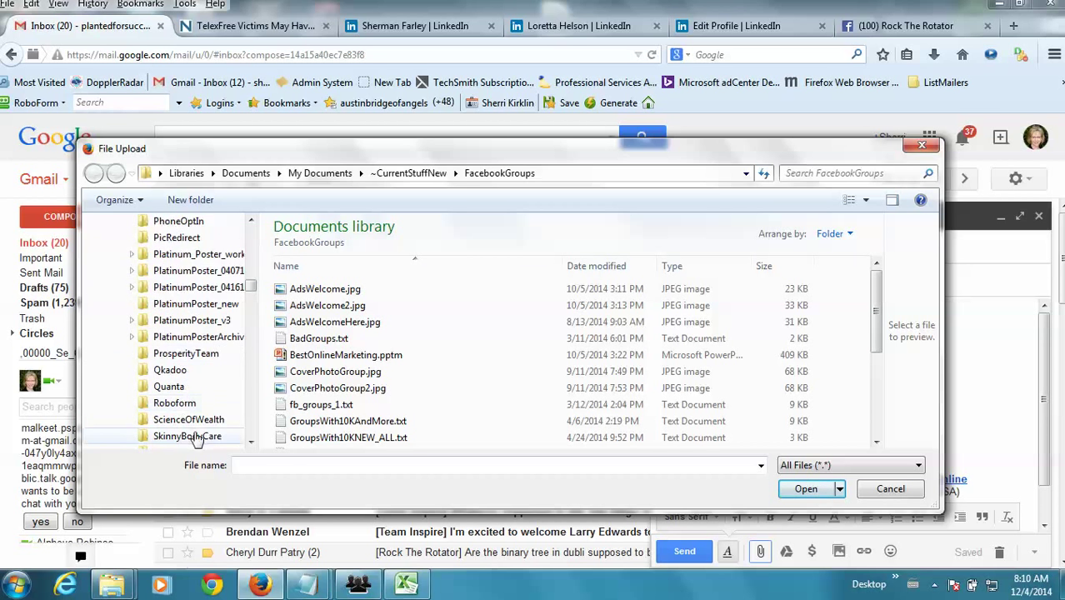
{"action": "scroll", "coordinate": [190, 435], "scroll_direction": "down", "scroll_amount": 5}
{"action": "scroll", "coordinate": [183, 433], "scroll_direction": "up", "scroll_amount": 5}
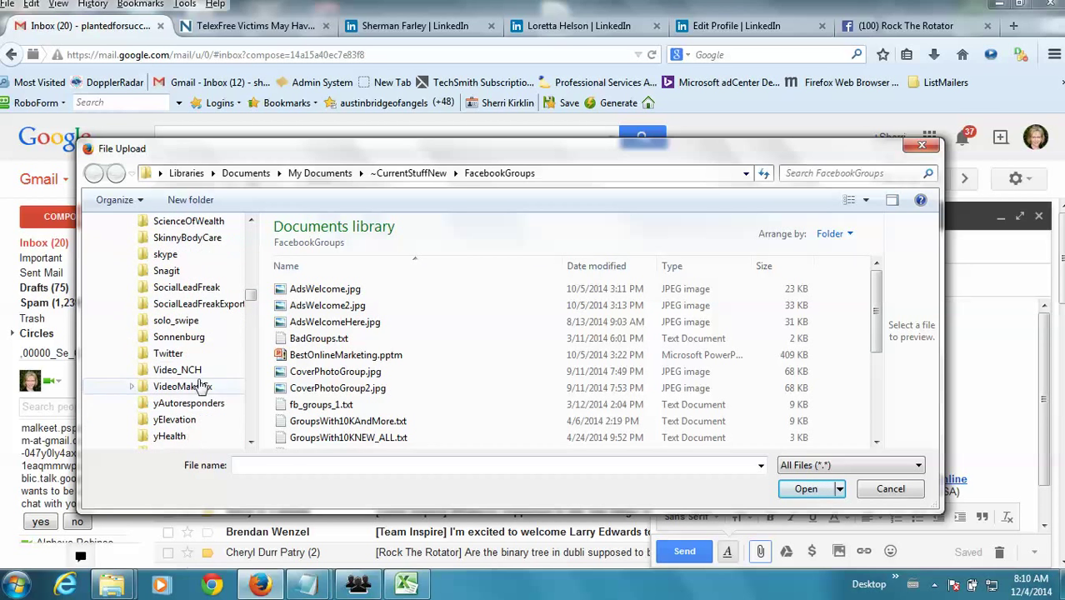
{"action": "left_click", "coordinate": [200, 388]}
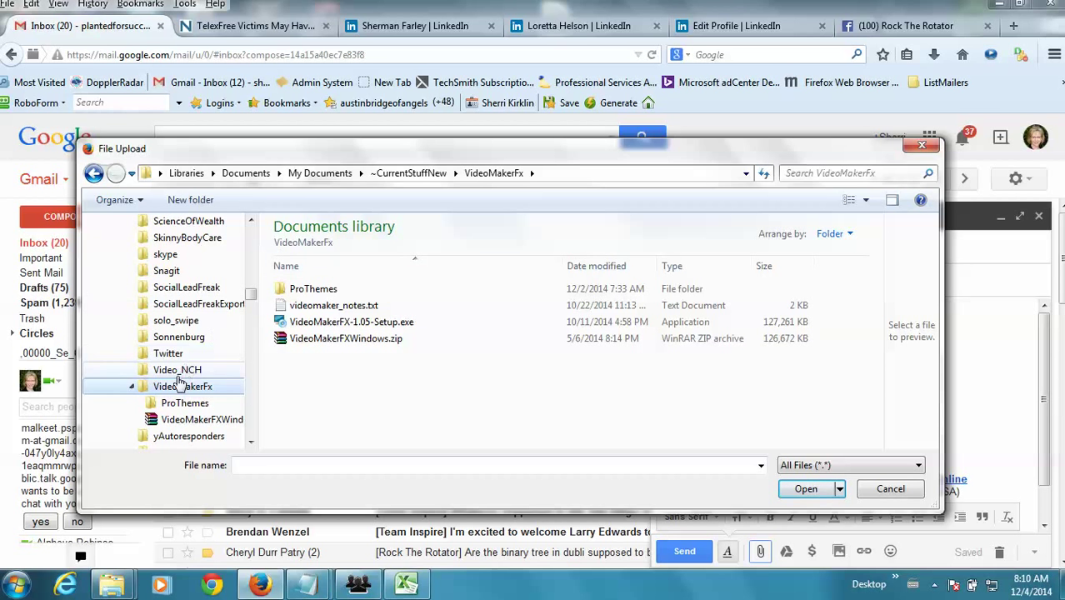
Browse to the Exported Videos folder inside VideoMakerFX in My Documents.
{"action": "left_click", "coordinate": [320, 172]}
{"action": "scroll", "coordinate": [396, 375], "scroll_direction": "down", "scroll_amount": 15}
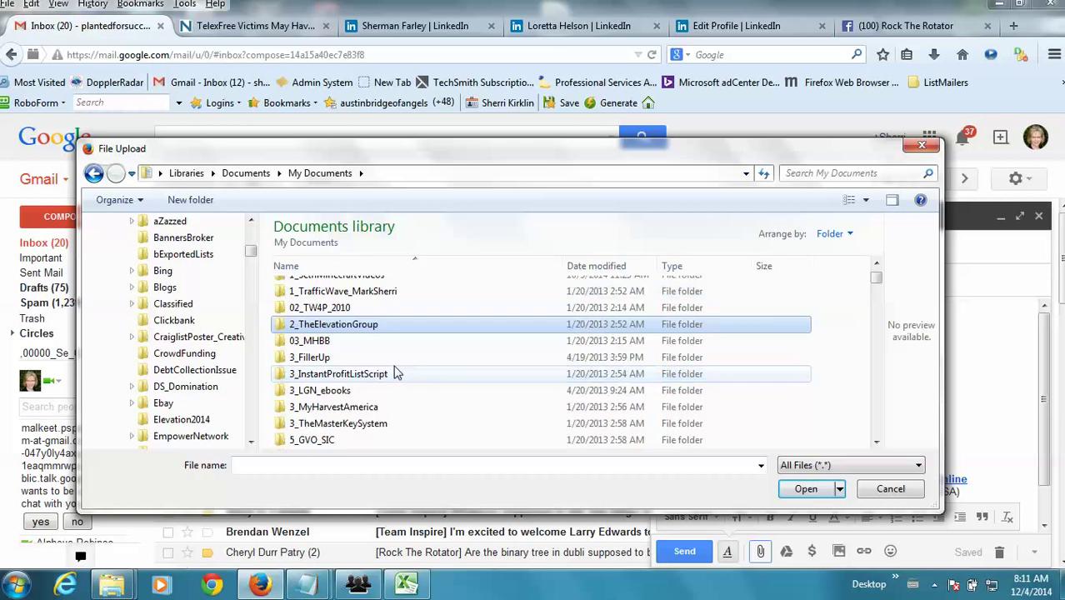
{"action": "scroll", "coordinate": [396, 372], "scroll_direction": "down", "scroll_amount": 20}
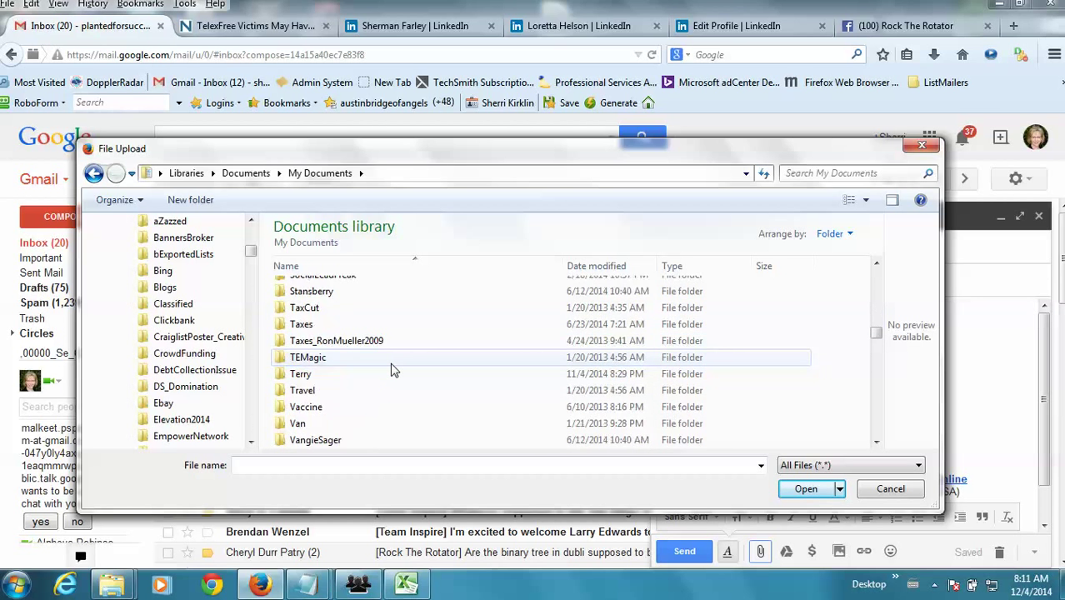
{"action": "scroll", "coordinate": [388, 369], "scroll_direction": "up", "scroll_amount": 3}
{"action": "scroll", "coordinate": [388, 370], "scroll_direction": "up", "scroll_amount": 1}
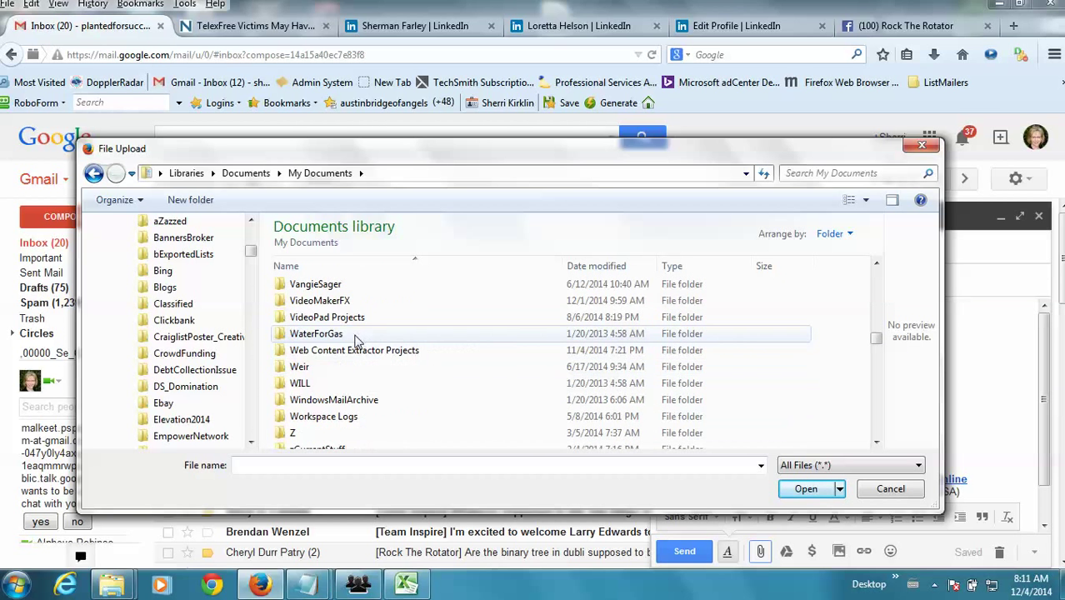
{"action": "double_click", "coordinate": [348, 302]}
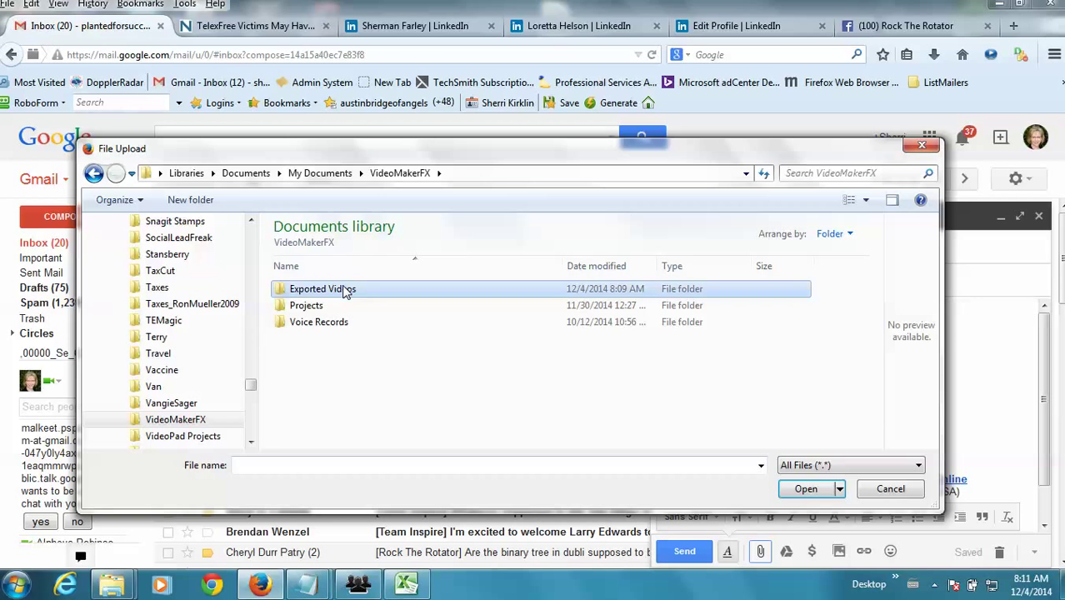
{"action": "double_click", "coordinate": [345, 288]}
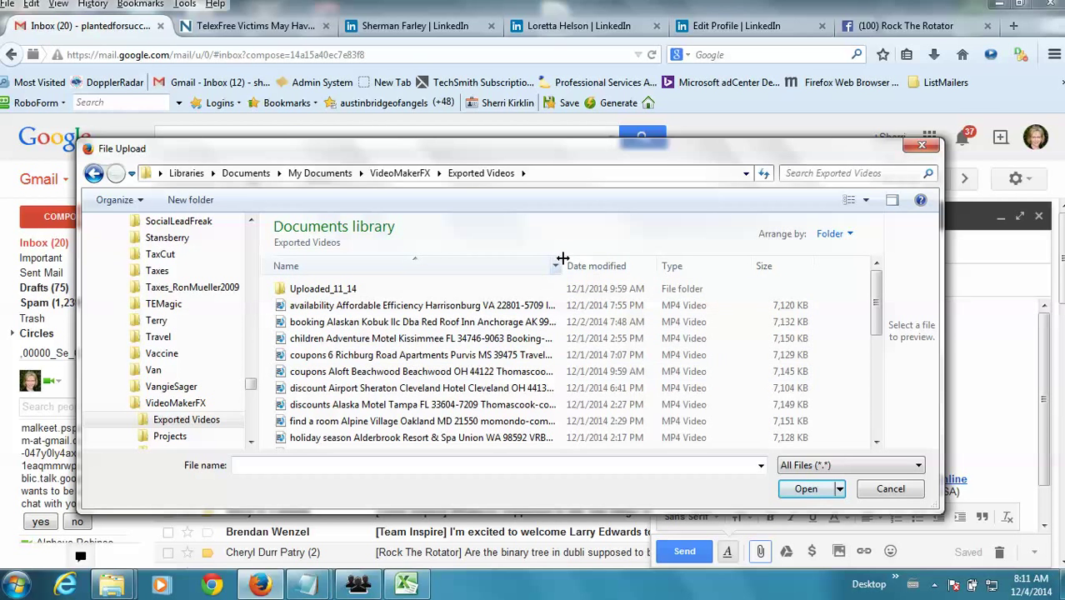
Try to attach "reviews Adams Motel Defuniak Springs FL 32433 momondo-com.zip" to the message.
{"action": "left_click_drag", "start_coordinate": [563, 258], "coordinate": [712, 260]}
{"action": "scroll", "coordinate": [506, 364], "scroll_direction": "down", "scroll_amount": 5}
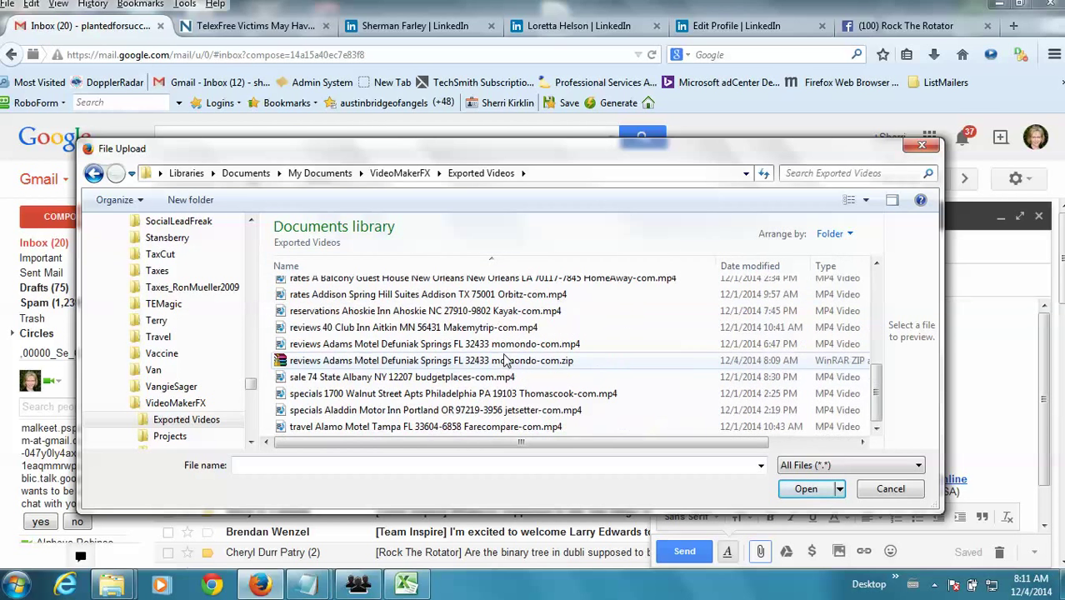
{"action": "left_click", "coordinate": [512, 361]}
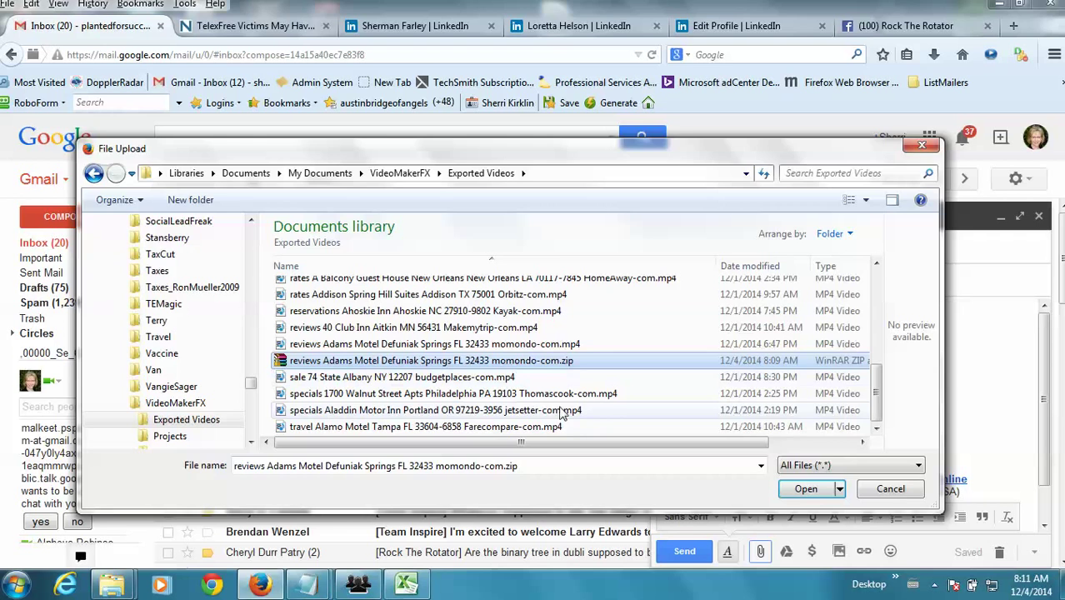
{"action": "left_click", "coordinate": [806, 491]}
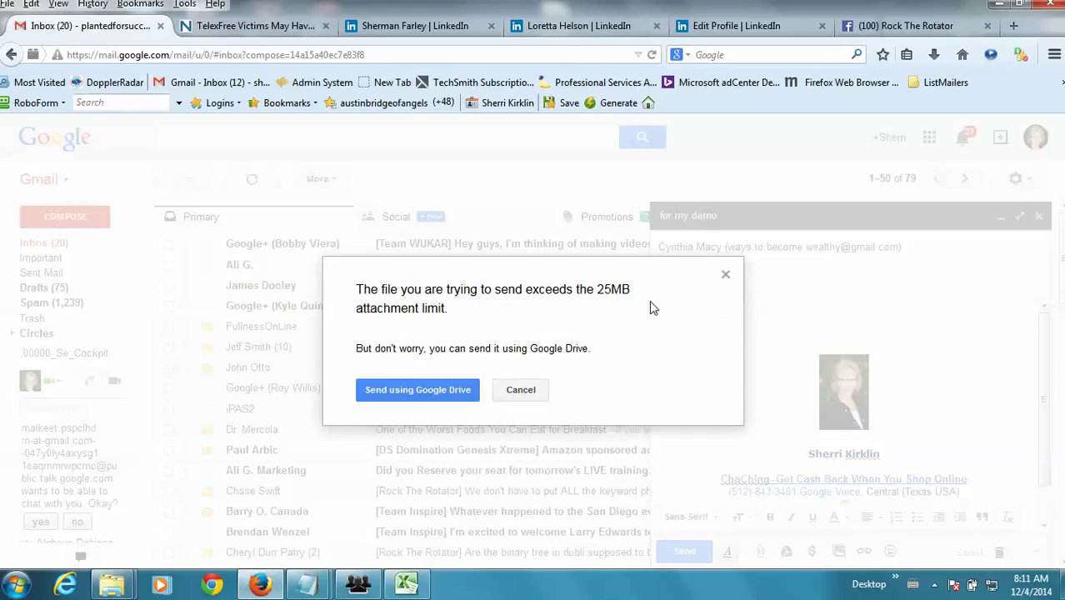
Choose to send the oversized file using Google Drive and open the file picker for uploading from the computer.
{"action": "left_click", "coordinate": [434, 390]}
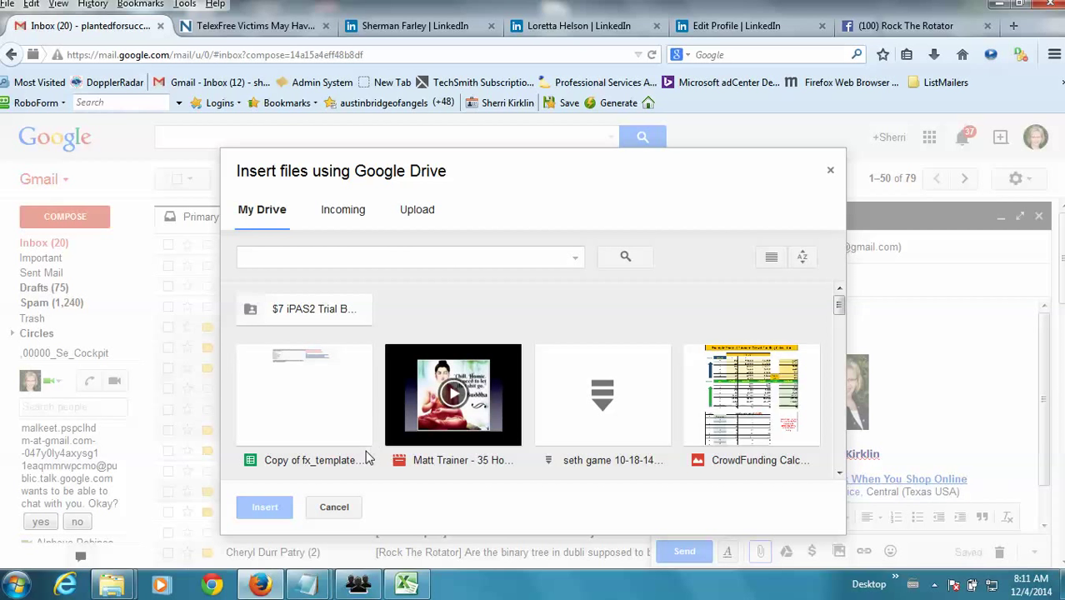
{"action": "left_click", "coordinate": [419, 213]}
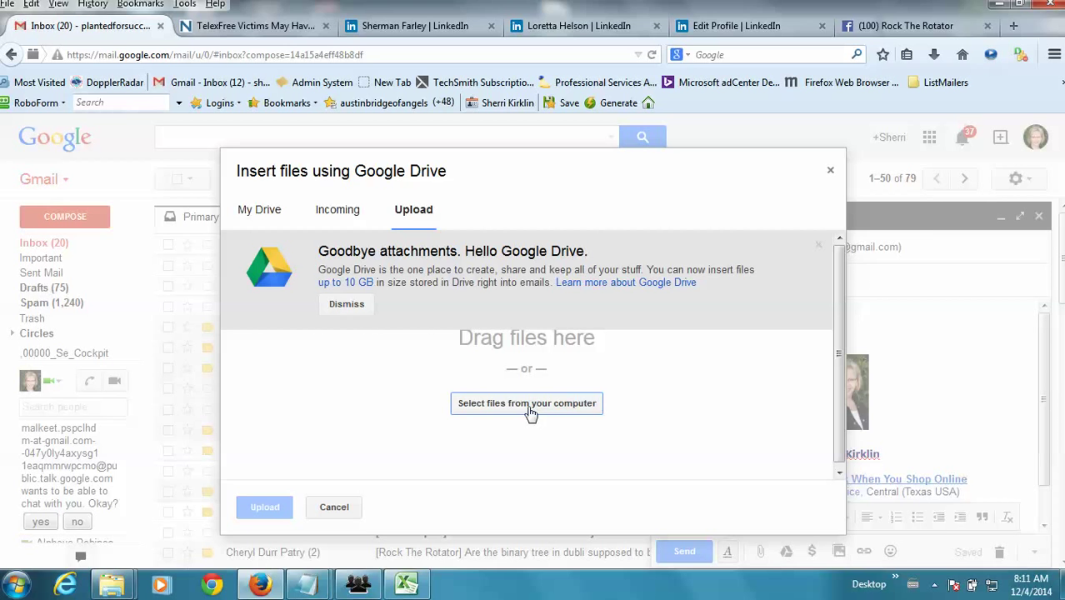
{"action": "left_click", "coordinate": [546, 408]}
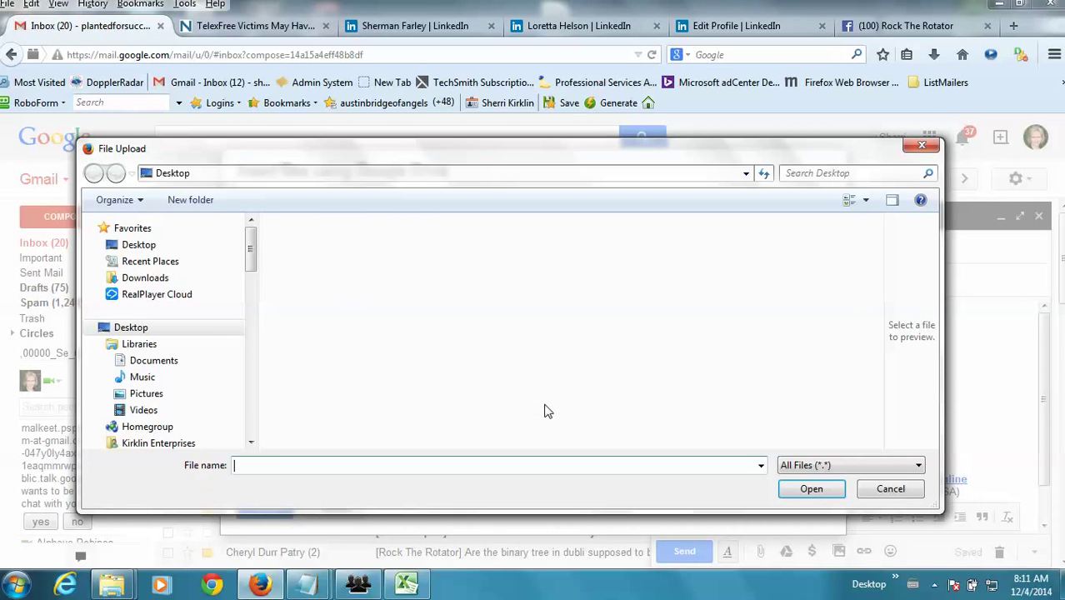
Browse to the Exported Videos folder inside VideoMakerFX in My Documents for the Drive upload.
{"action": "left_click", "coordinate": [108, 360]}
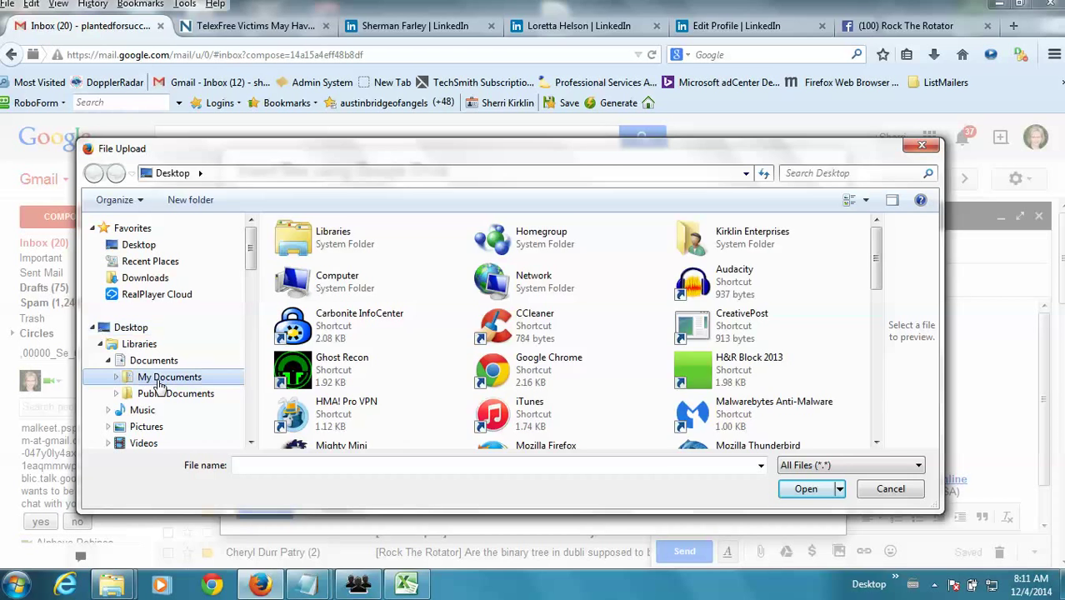
{"action": "left_click", "coordinate": [162, 378]}
{"action": "scroll", "coordinate": [414, 367], "scroll_direction": "down", "scroll_amount": 10}
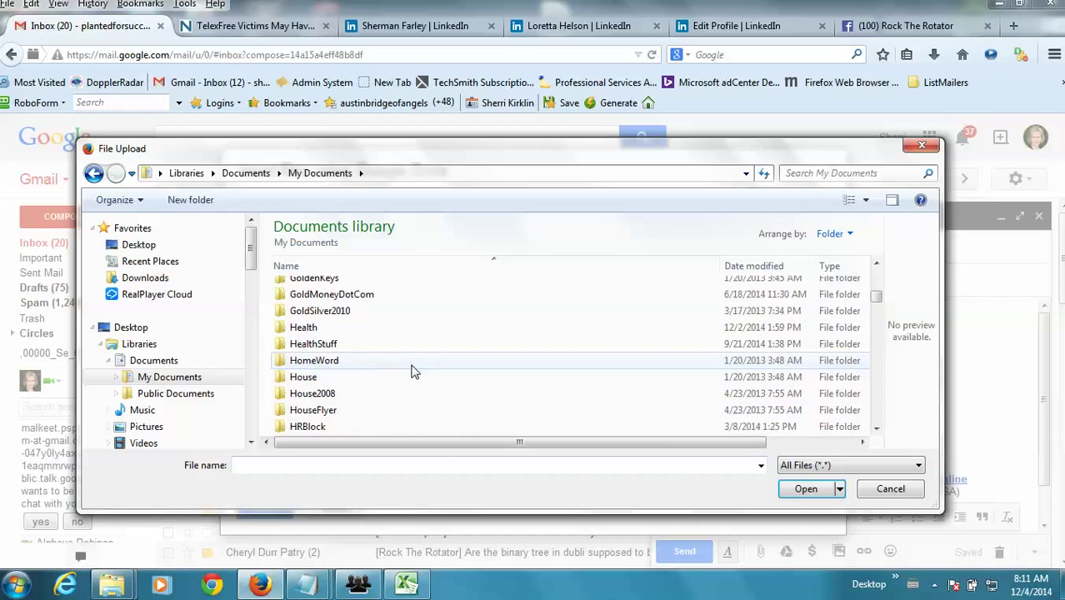
{"action": "scroll", "coordinate": [415, 372], "scroll_direction": "down", "scroll_amount": 15}
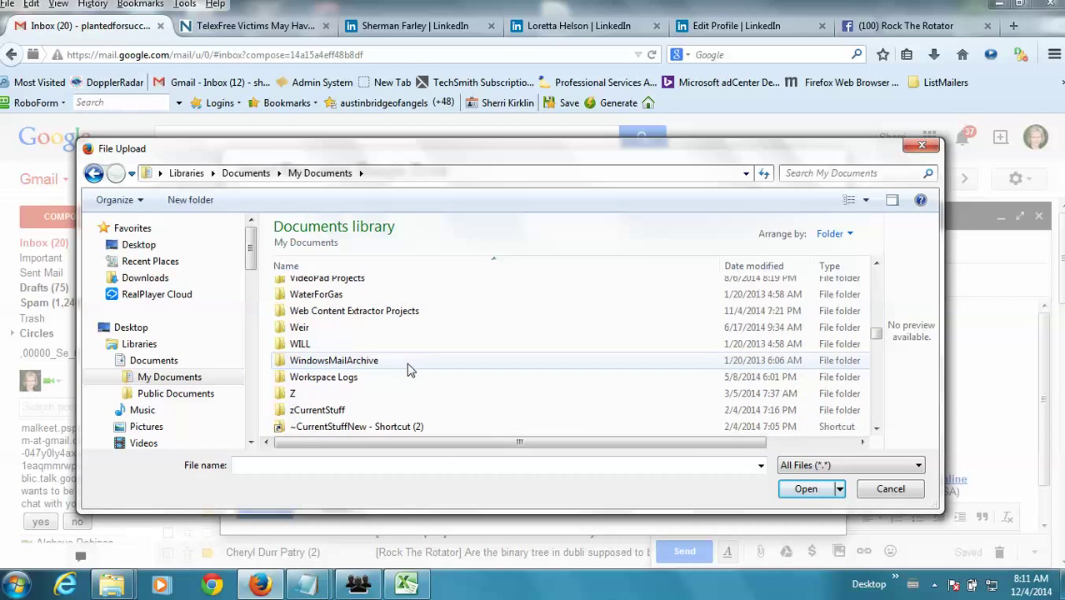
{"action": "scroll", "coordinate": [408, 369], "scroll_direction": "up", "scroll_amount": 1}
{"action": "double_click", "coordinate": [344, 305]}
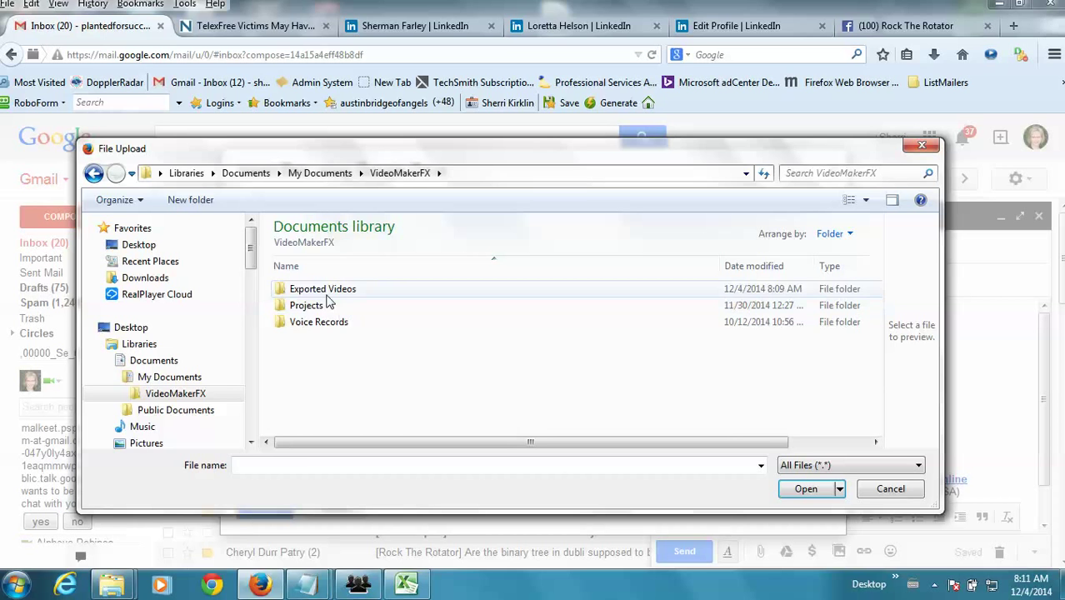
{"action": "double_click", "coordinate": [325, 289]}
Choose "reviews Adams Motel Defuniak Springs FL 32433 momondo-com.zip" and start uploading it to Google Drive.
{"action": "scroll", "coordinate": [546, 365], "scroll_direction": "down", "scroll_amount": 4}
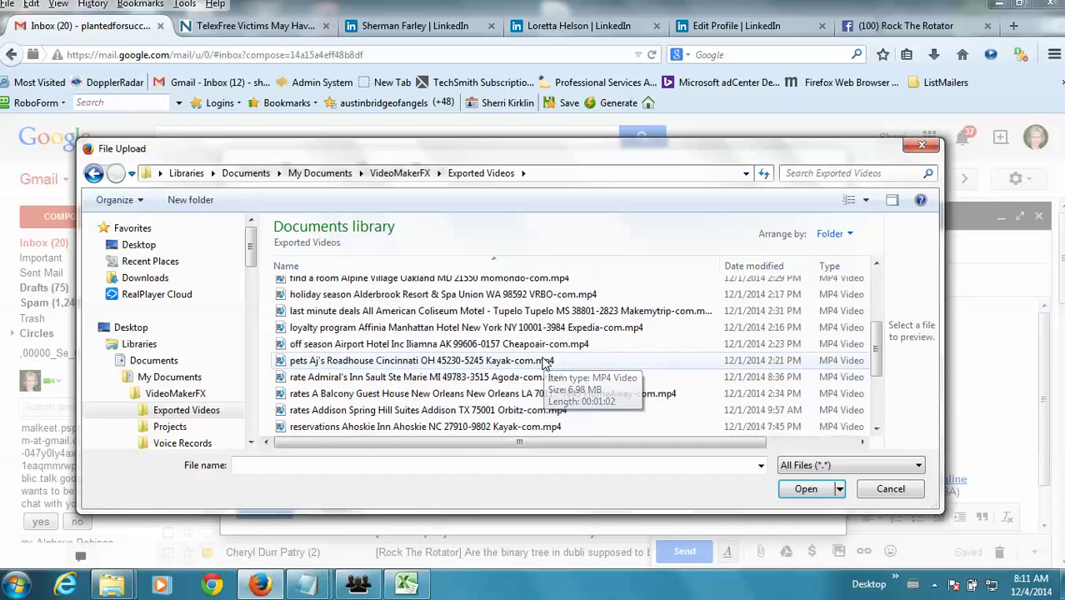
{"action": "scroll", "coordinate": [546, 364], "scroll_direction": "down", "scroll_amount": 2}
{"action": "left_click", "coordinate": [542, 361]}
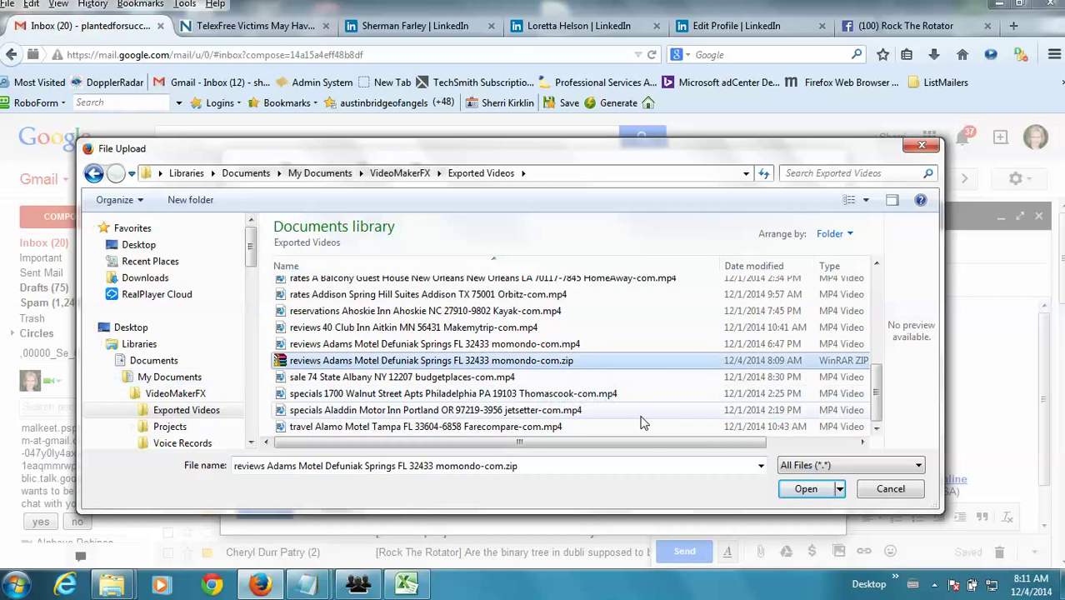
{"action": "left_click", "coordinate": [802, 491]}
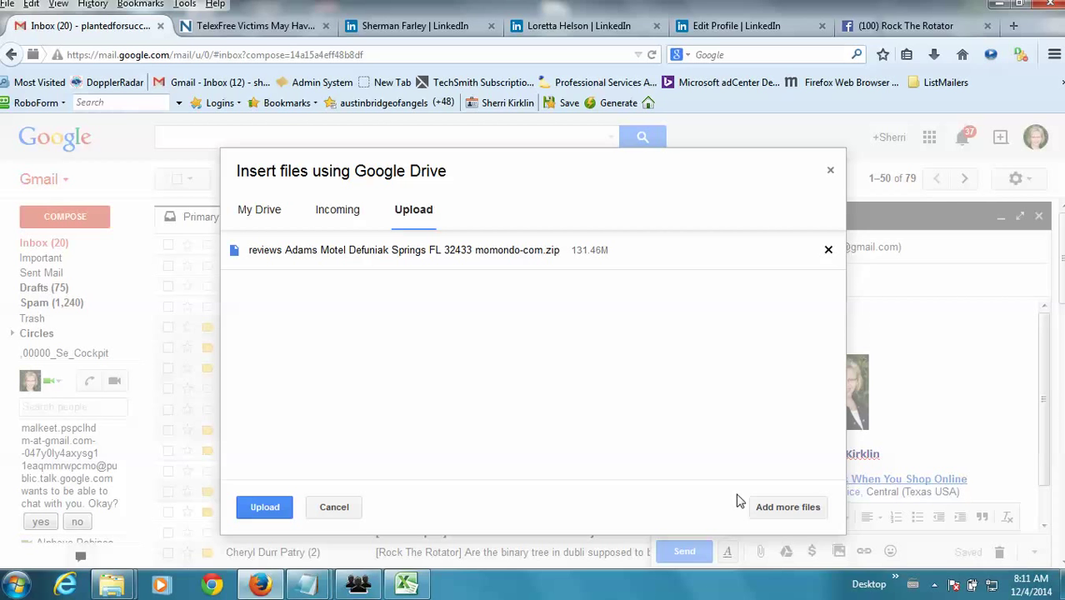
{"action": "left_click", "coordinate": [264, 508]}
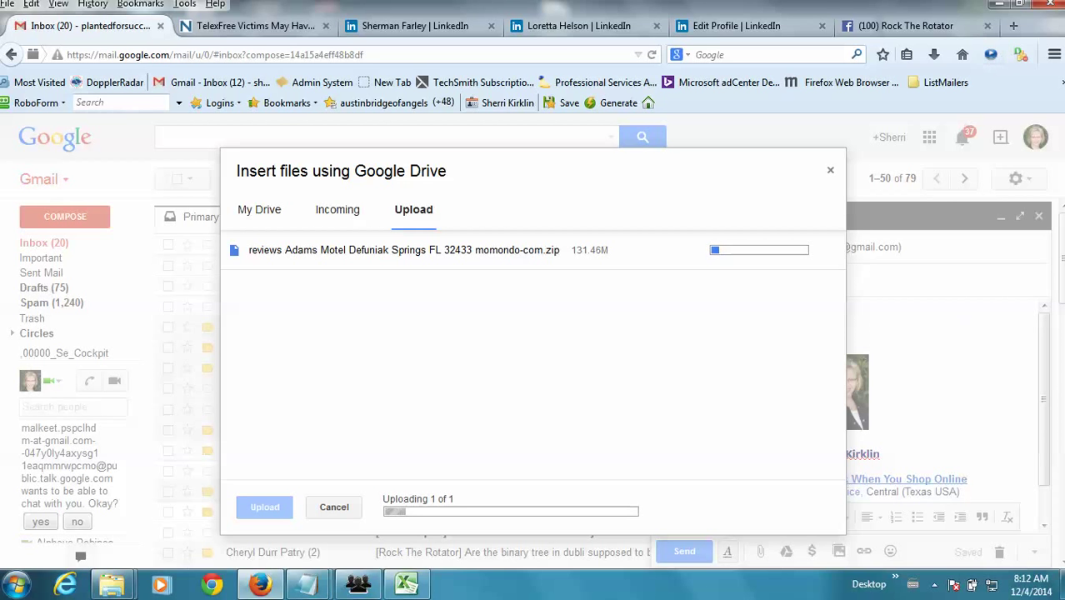
{"action": "left_click", "coordinate": [1017, 29]}
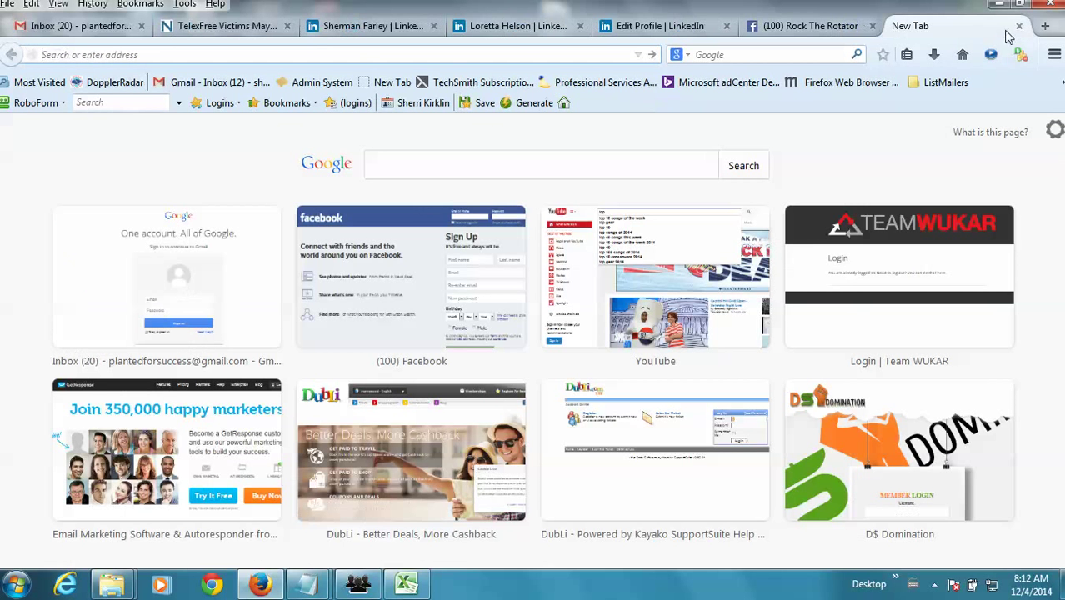
{"action": "type", "text": "teamwukar.com/"}
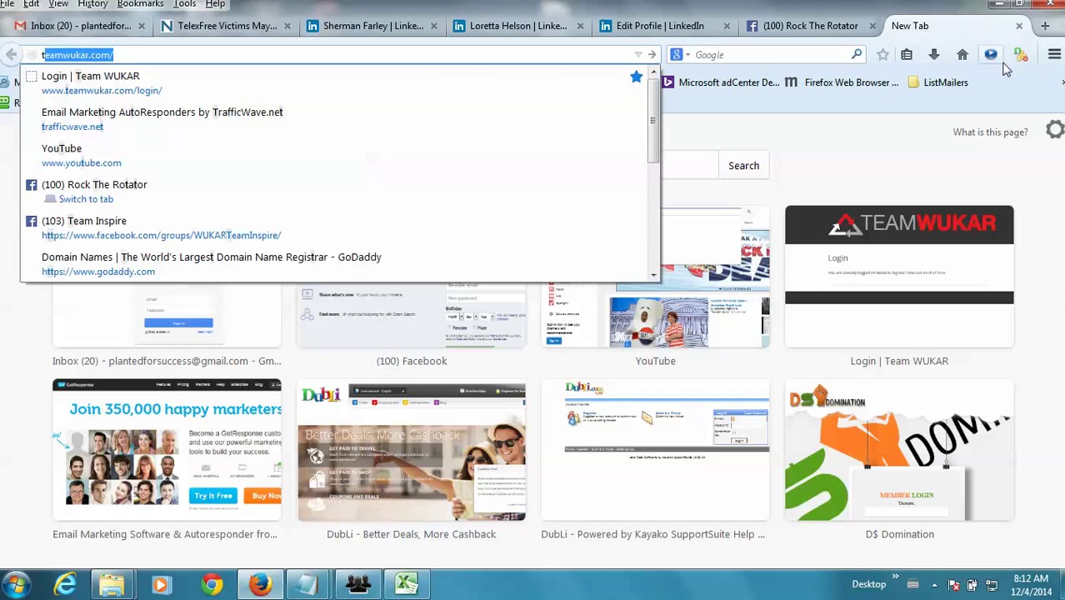
{"action": "key", "text": "Down"}
{"action": "key", "text": "Return"}
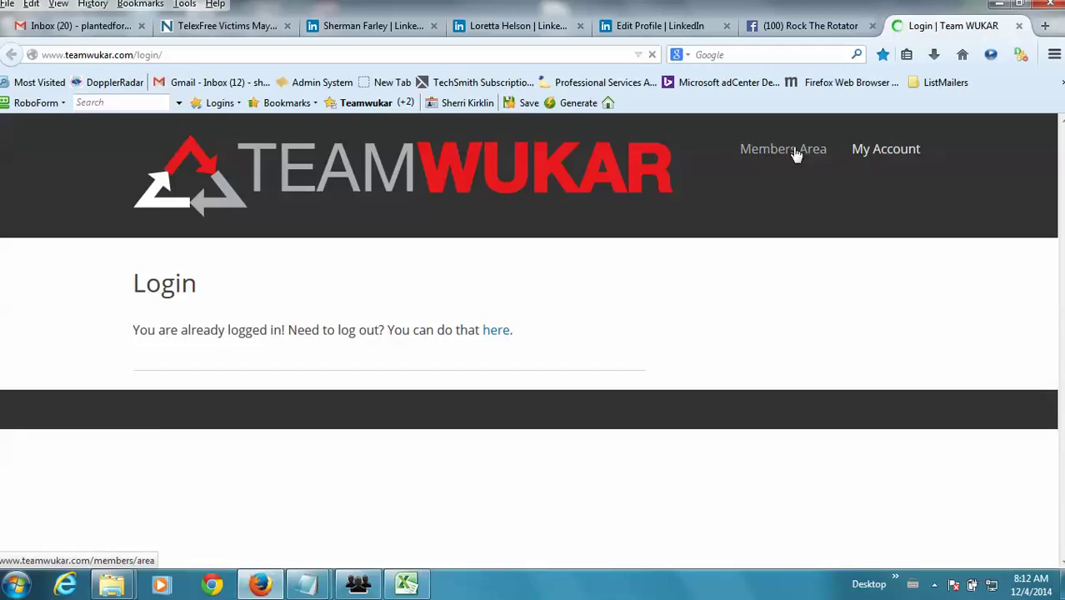
Enter the Members Area and open the Customer Videos job of the Traffic Rotator.
{"action": "left_click", "coordinate": [796, 155]}
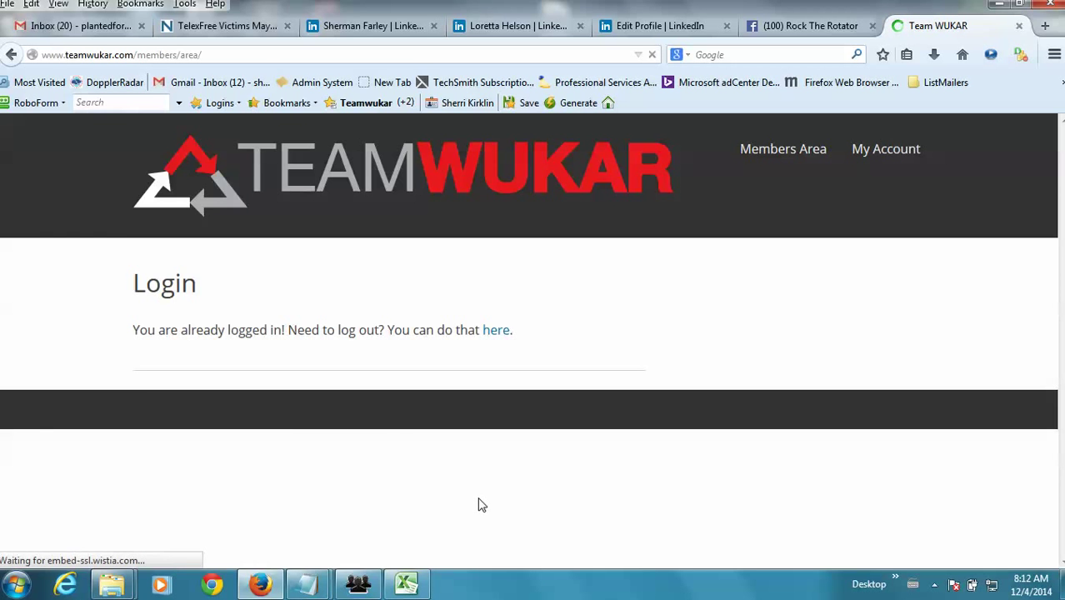
{"action": "scroll", "coordinate": [117, 479], "scroll_direction": "down", "scroll_amount": 2}
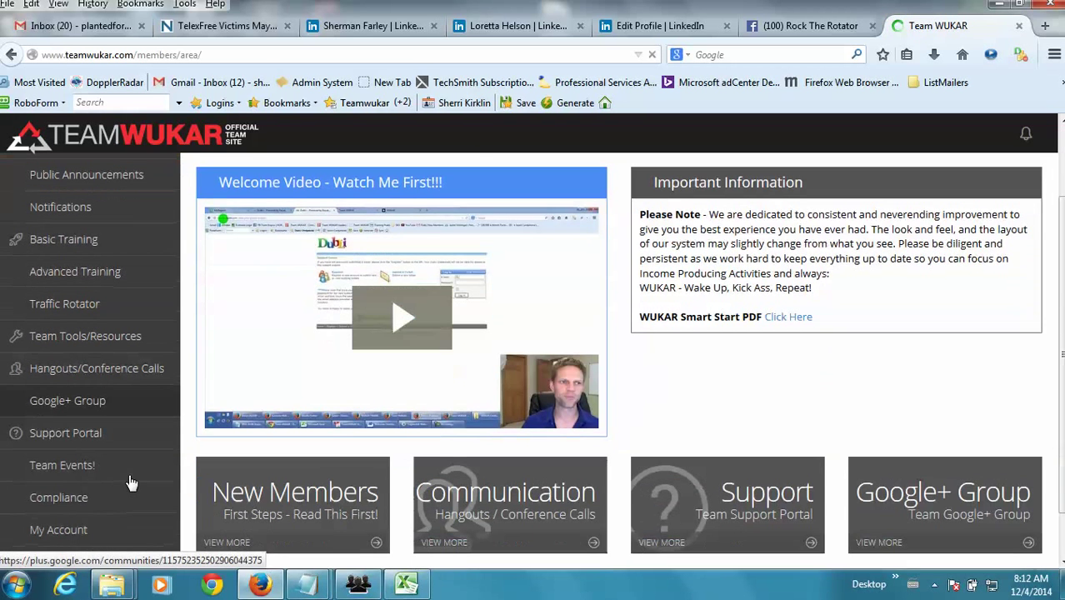
{"action": "left_click", "coordinate": [86, 303]}
{"action": "scroll", "coordinate": [86, 302], "scroll_direction": "up", "scroll_amount": 1}
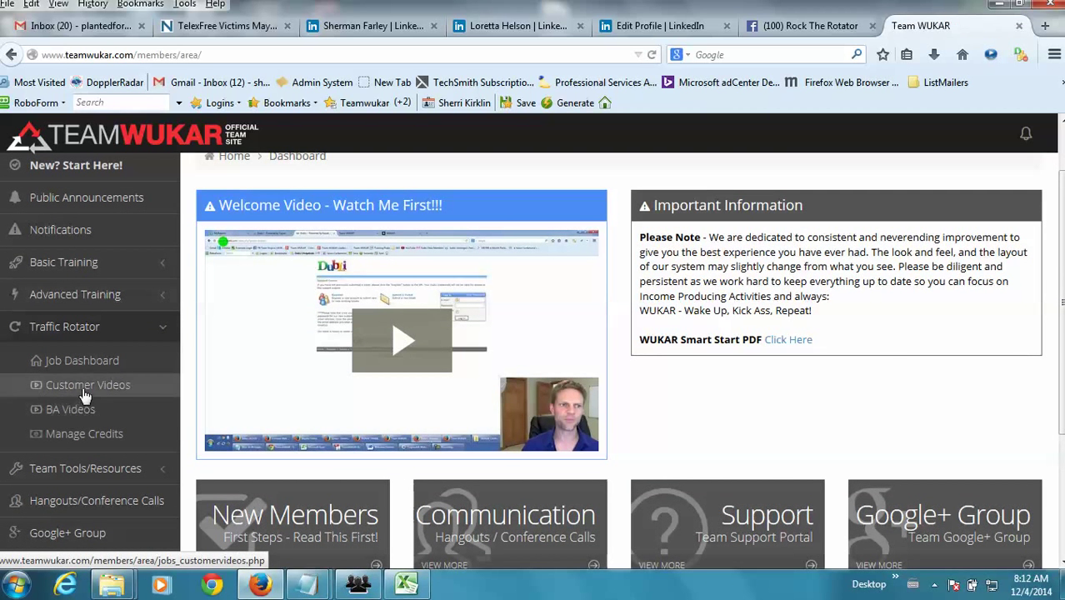
{"action": "left_click", "coordinate": [86, 387]}
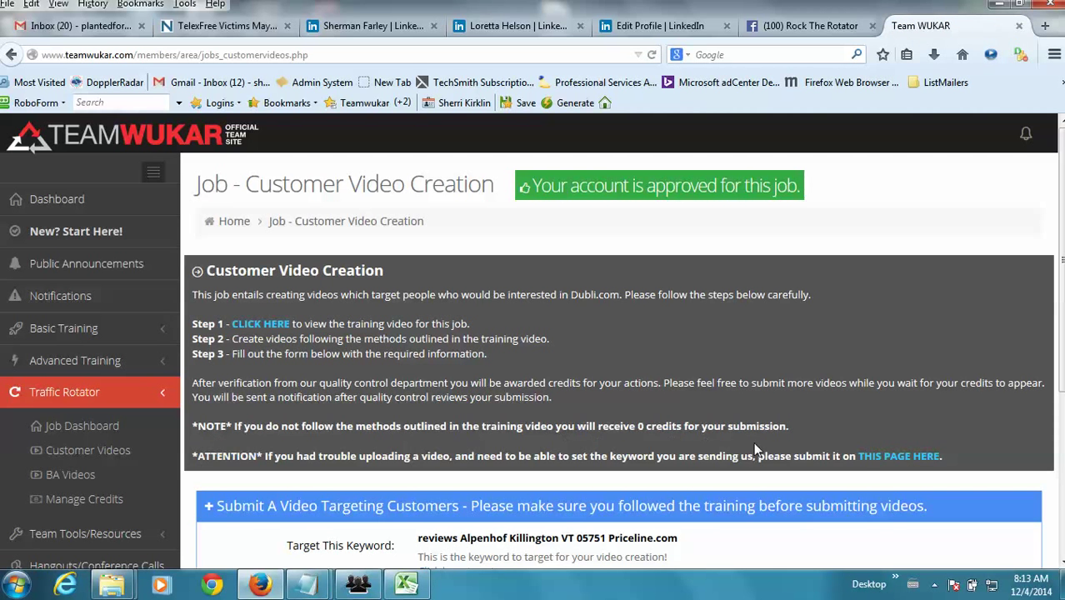
Follow the ATTENTION note's link to the submission form that lets the keyword be set manually.
{"action": "left_click_drag", "start_coordinate": [755, 450], "coordinate": [909, 465]}
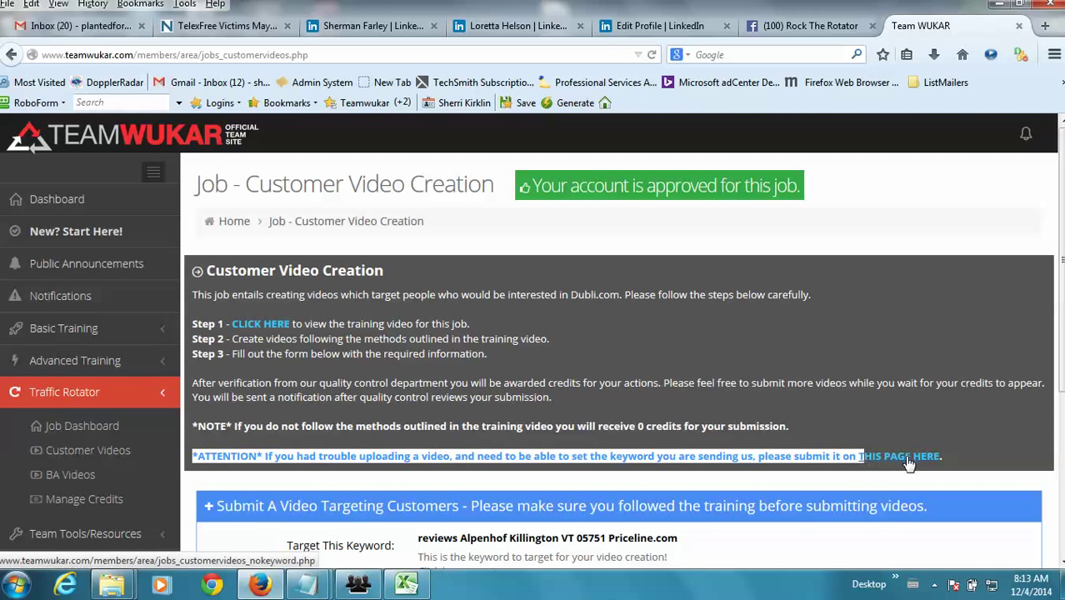
{"action": "left_click", "coordinate": [914, 463]}
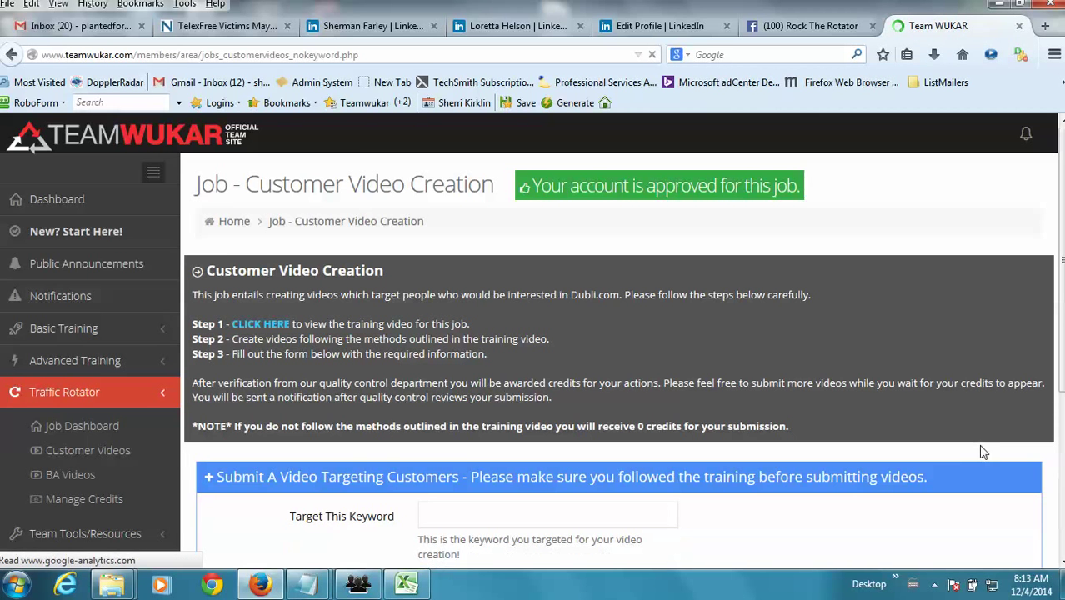
{"action": "scroll", "coordinate": [950, 425], "scroll_direction": "down", "scroll_amount": 4}
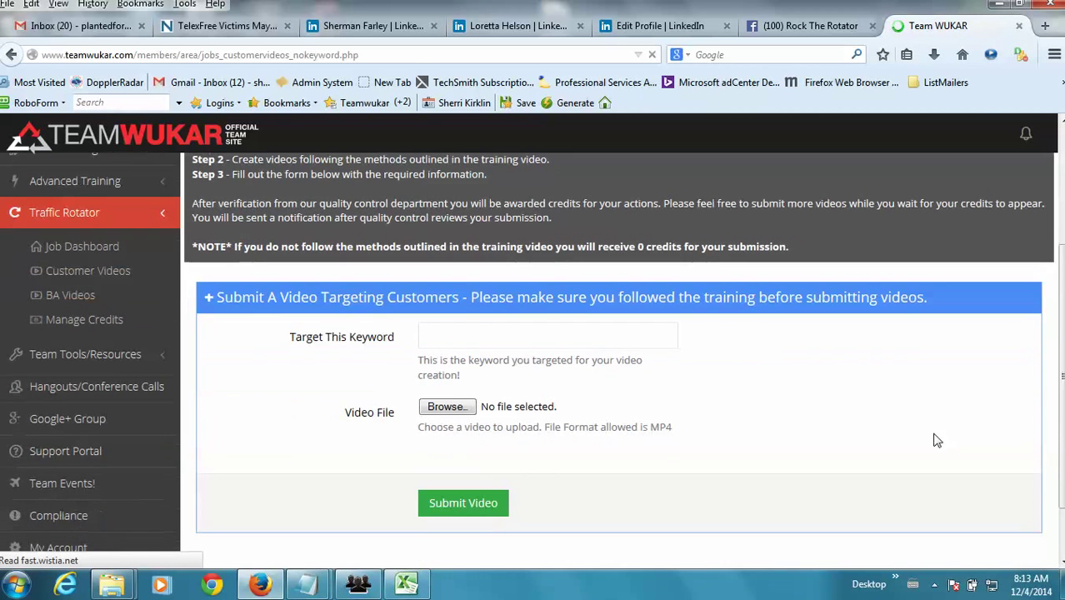
Fill the target keyword with the saved entry "advertising a home based business HOLYOKE MA 01040 fast" and highlight its beginning.
{"action": "left_click", "coordinate": [462, 334]}
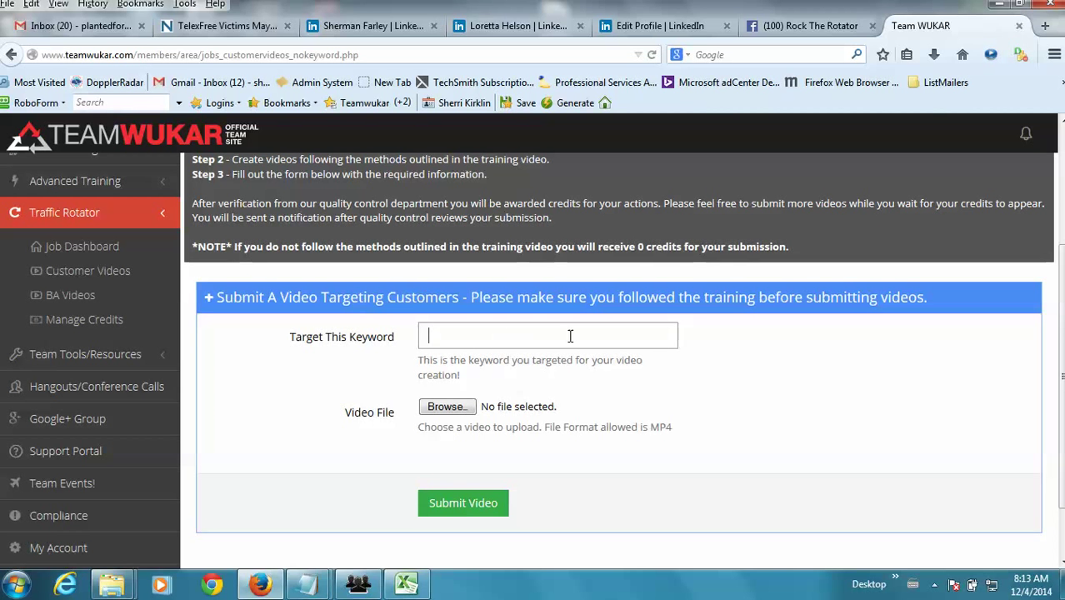
{"action": "left_click", "coordinate": [466, 337]}
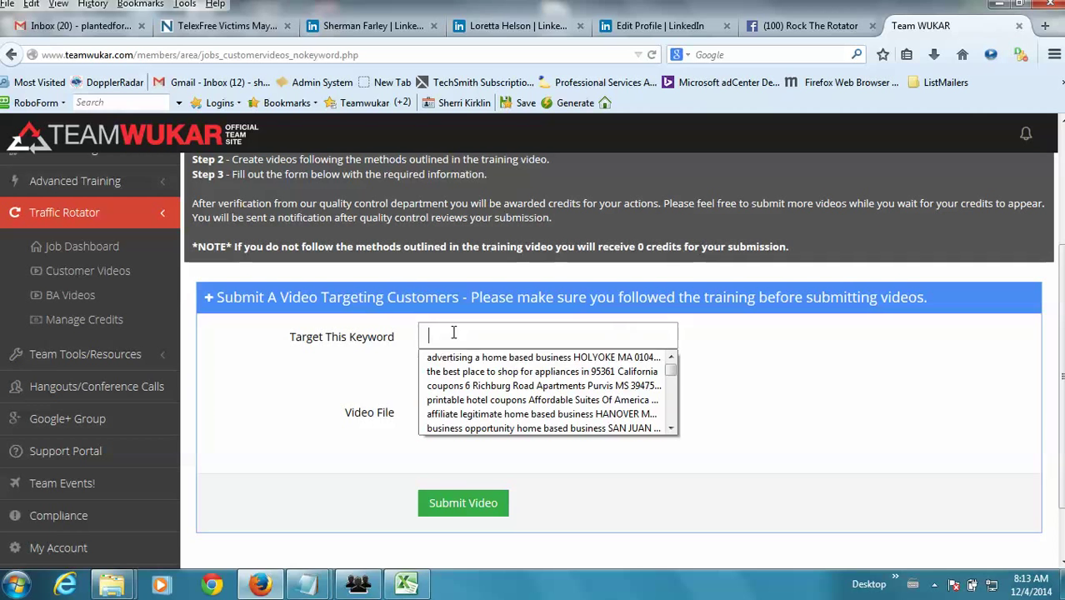
{"action": "left_click", "coordinate": [534, 354]}
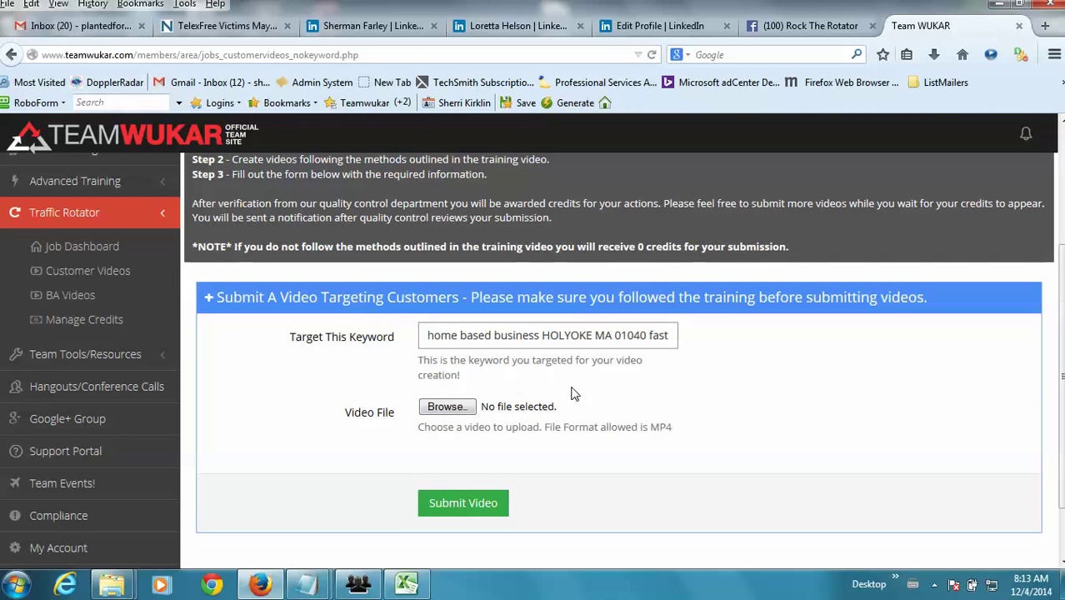
{"action": "key", "text": "Home"}
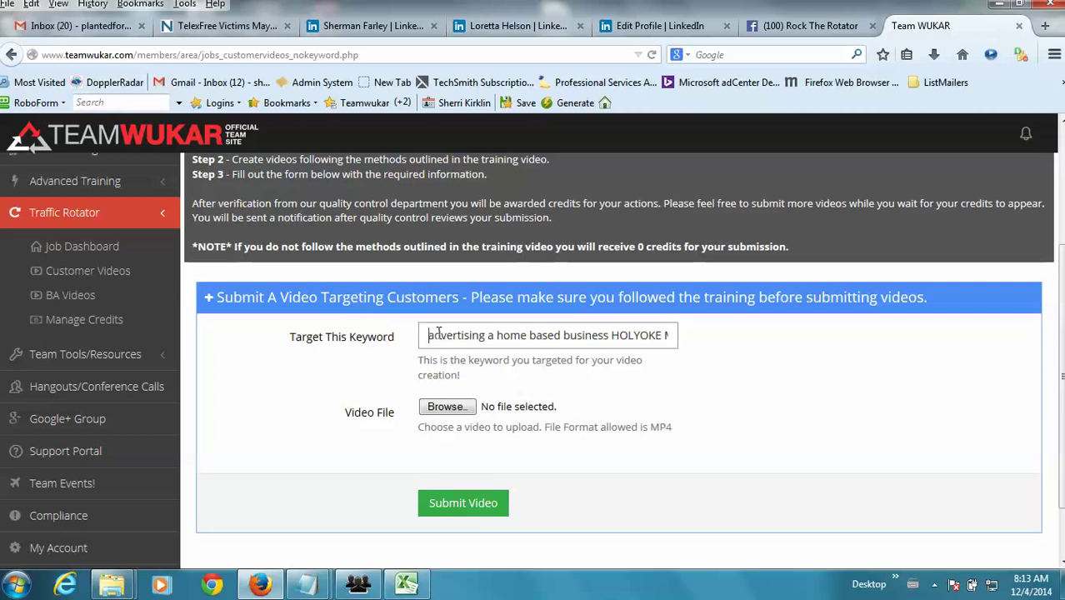
{"action": "left_click_drag", "start_coordinate": [430, 335], "coordinate": [584, 335]}
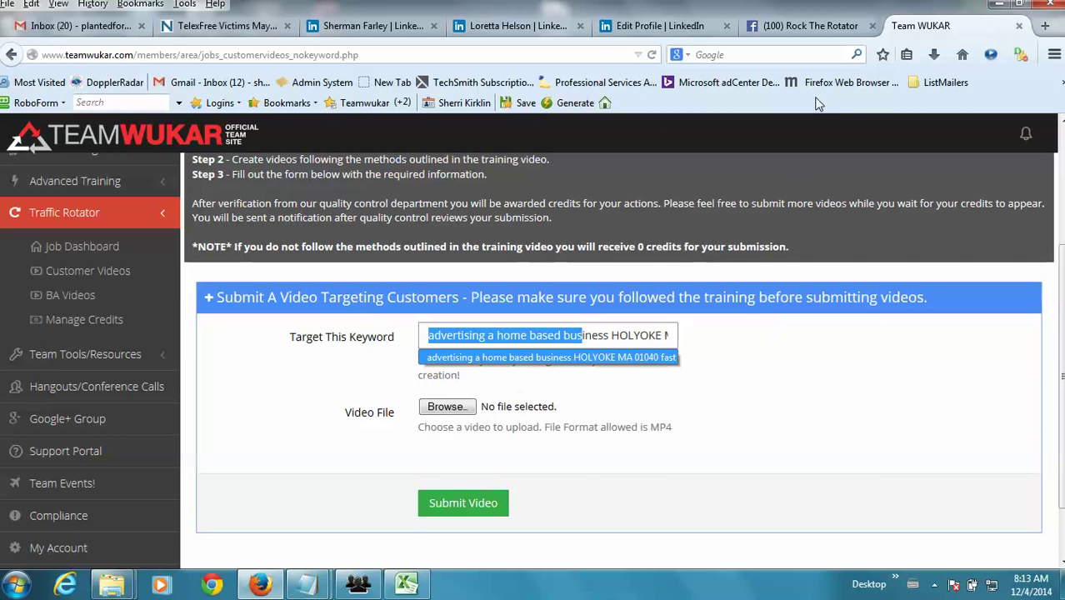
Check the zip file's upload progress in Gmail and open youtube.com in a new browser tab.
{"action": "left_click", "coordinate": [79, 26]}
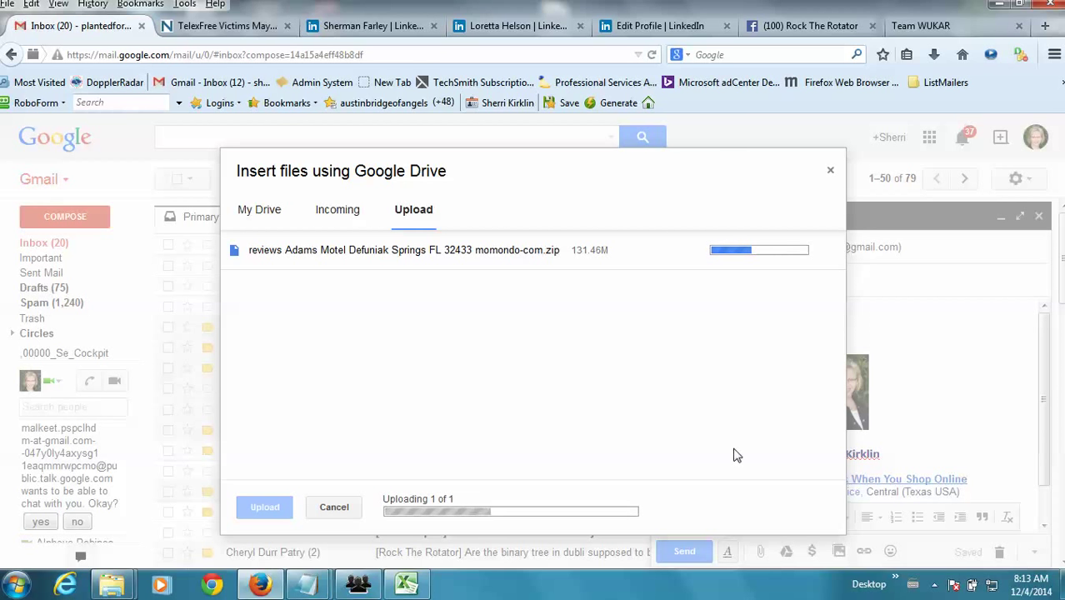
{"action": "left_click", "coordinate": [1049, 28]}
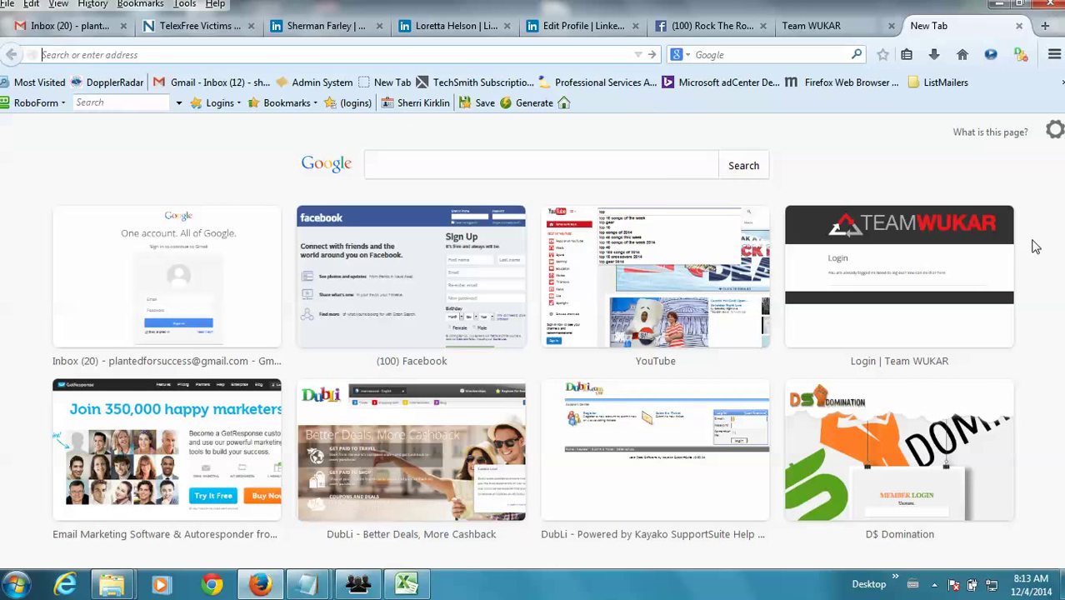
{"action": "type", "text": "youtube.com"}
{"action": "key", "text": "Return"}
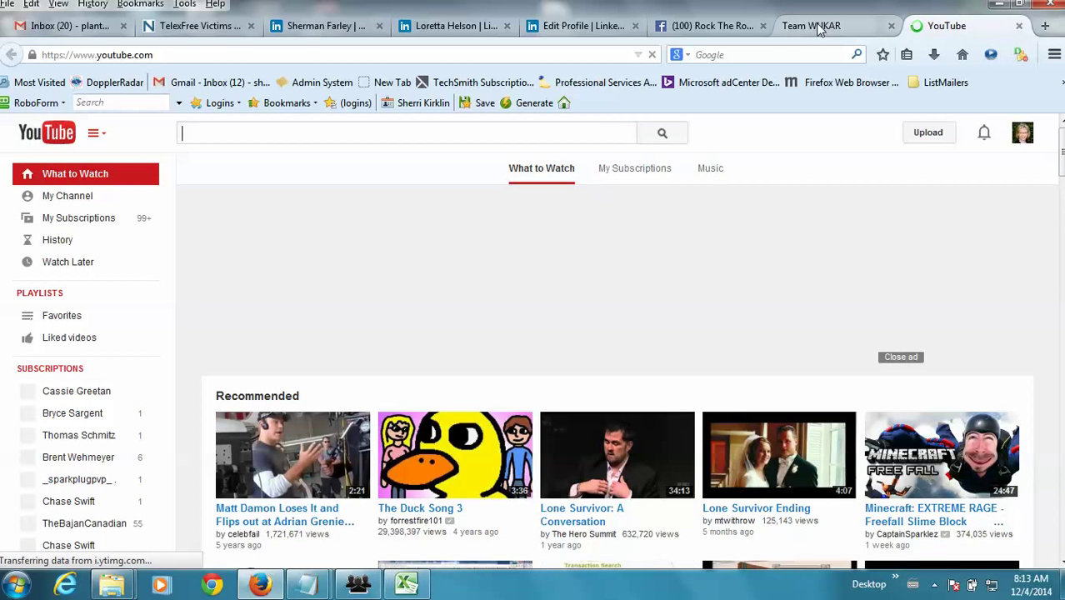
Review the Team WUKAR video submission form and recheck the zip file's upload progress in Gmail.
{"action": "left_click", "coordinate": [821, 29]}
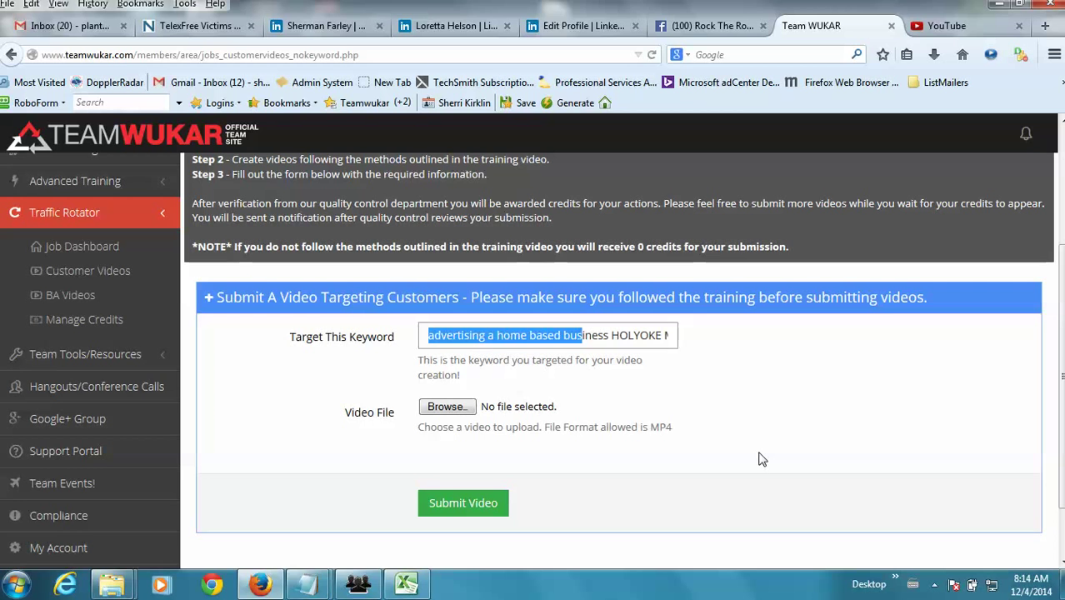
{"action": "left_click", "coordinate": [83, 26]}
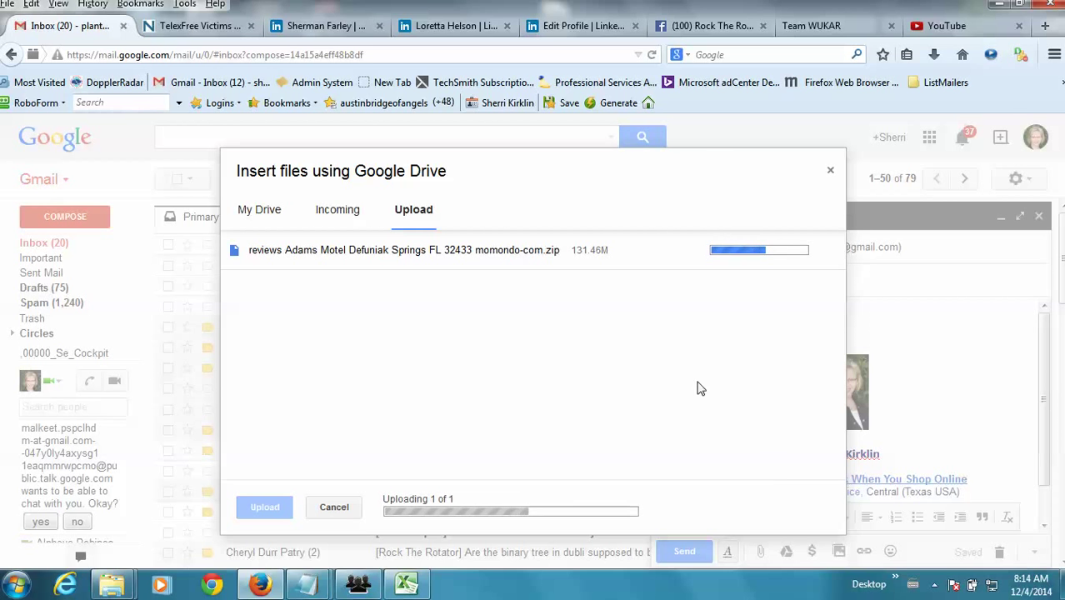
Switch to the Exported Videos folder window and copy "reviews Adams Motel Defuniak Springs FL 32433 momondo-com.zip".
{"action": "mouse_move", "coordinate": [113, 583]}
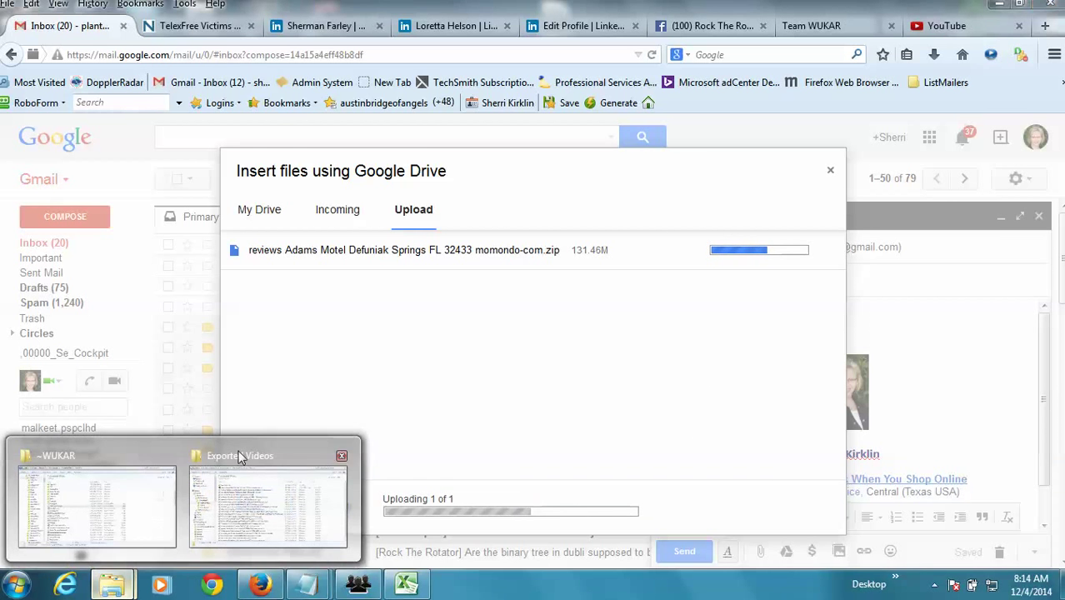
{"action": "left_click", "coordinate": [204, 467]}
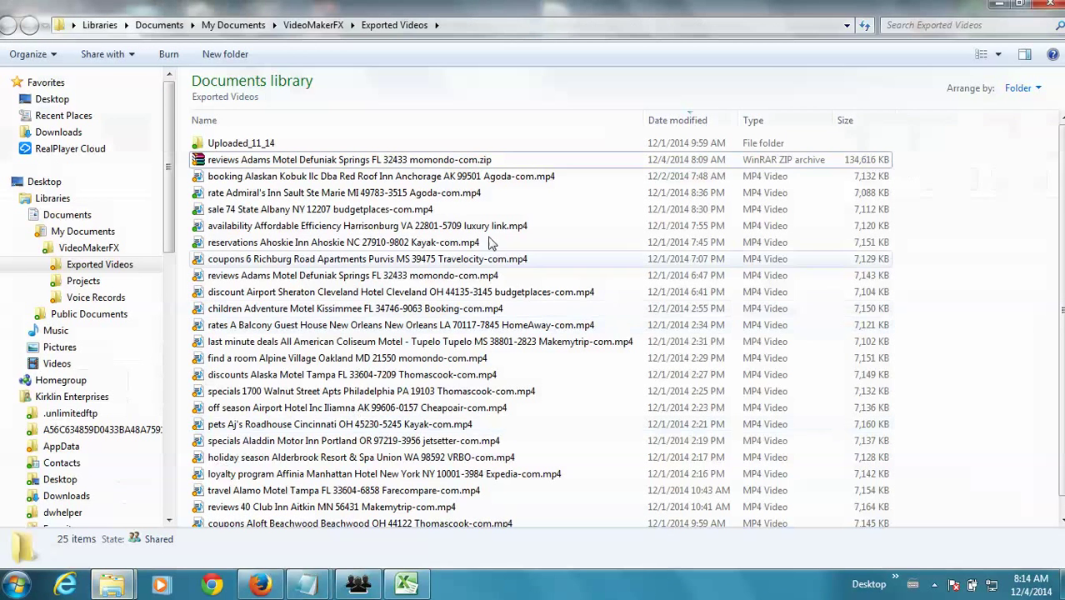
{"action": "left_click", "coordinate": [490, 161]}
{"action": "right_click", "coordinate": [488, 158]}
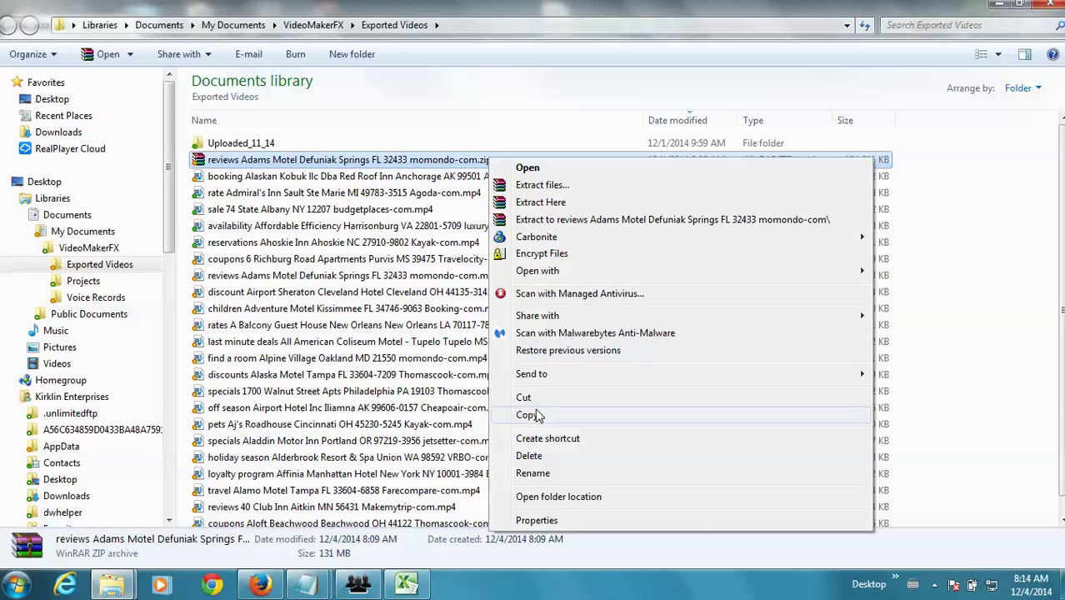
{"action": "left_click", "coordinate": [538, 416]}
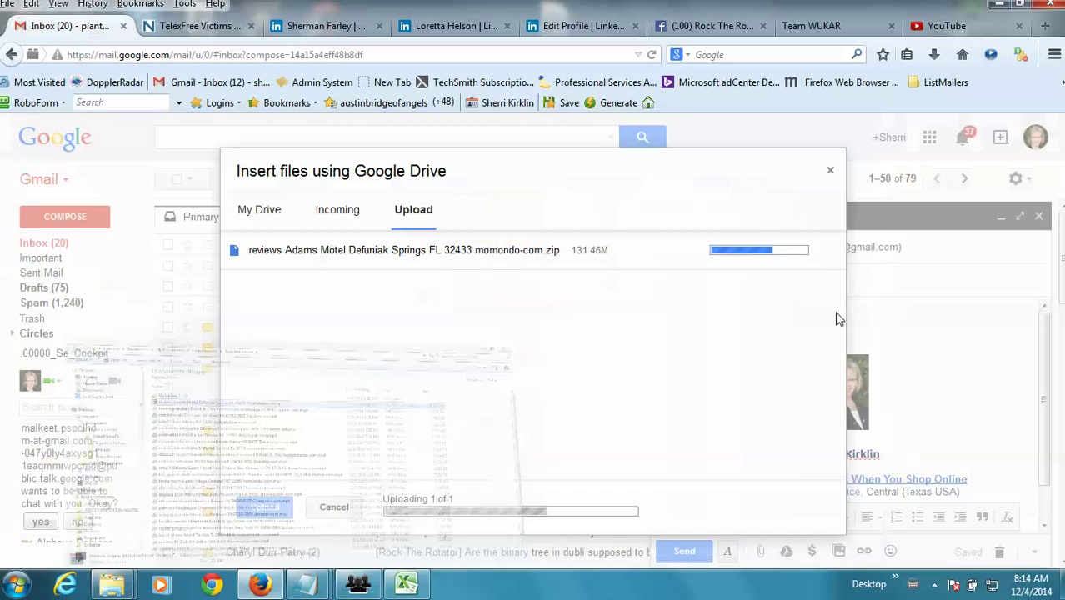
Paste the copied zip file into the Temp folder on the C: drive.
{"action": "left_click", "coordinate": [16, 584]}
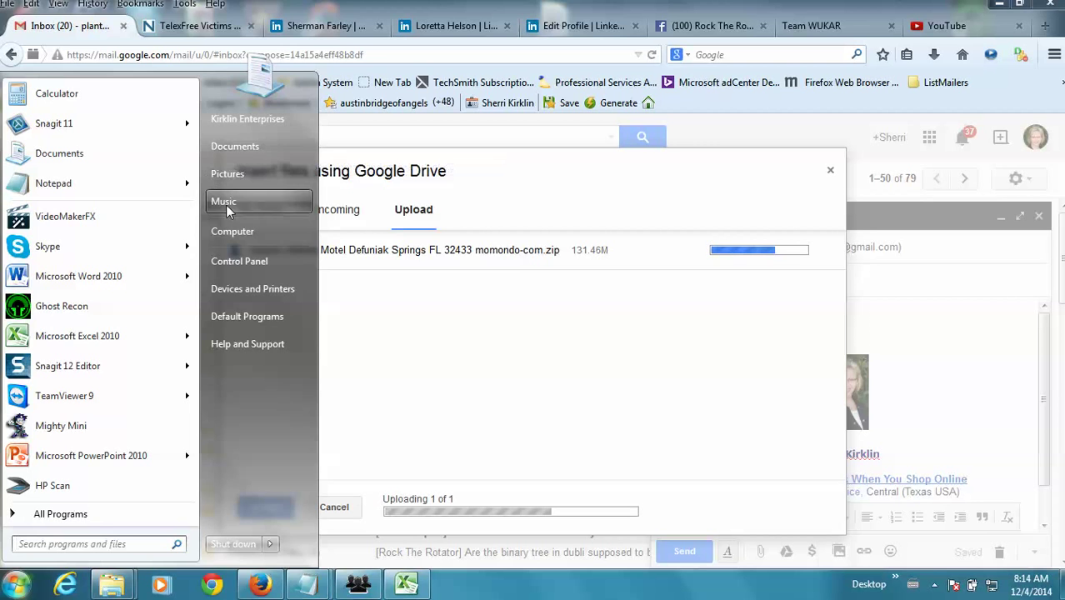
{"action": "left_click", "coordinate": [466, 409]}
{"action": "key", "text": "super+e"}
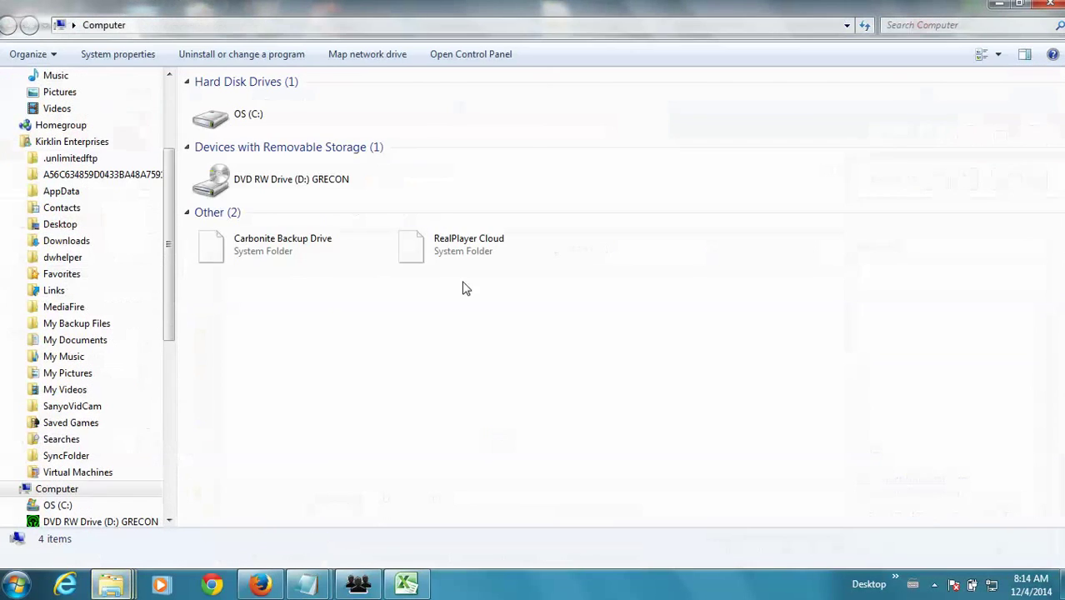
{"action": "double_click", "coordinate": [280, 109]}
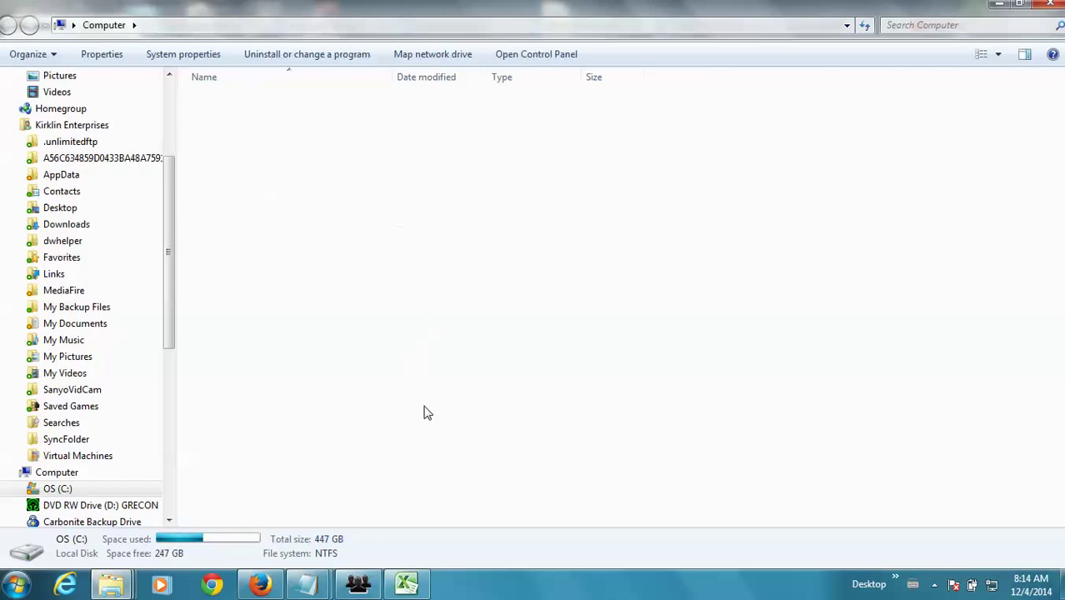
{"action": "double_click", "coordinate": [221, 368]}
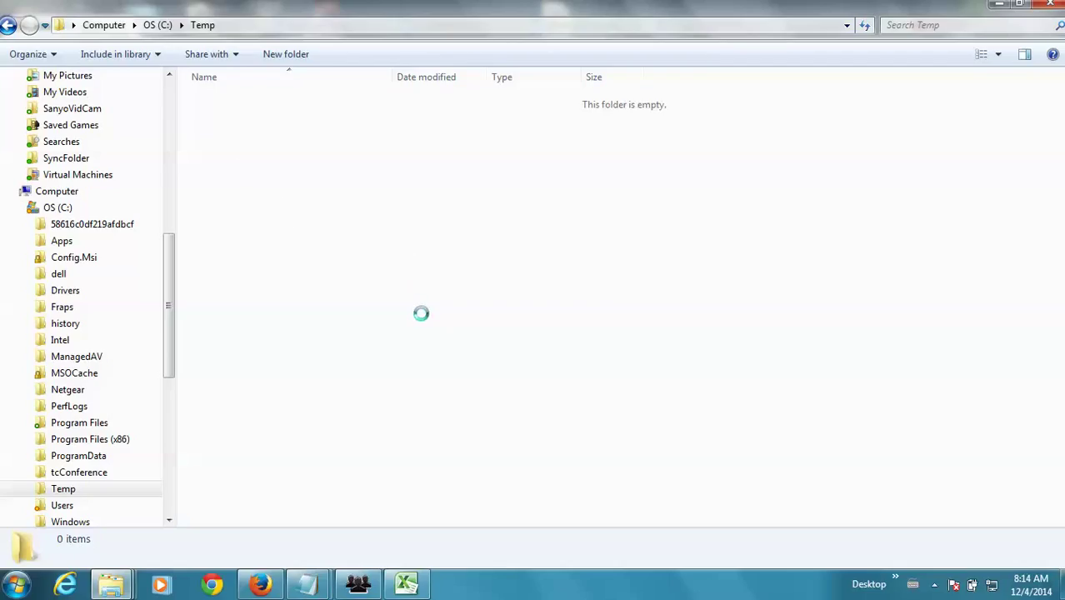
{"action": "right_click", "coordinate": [421, 311]}
{"action": "left_click", "coordinate": [448, 347]}
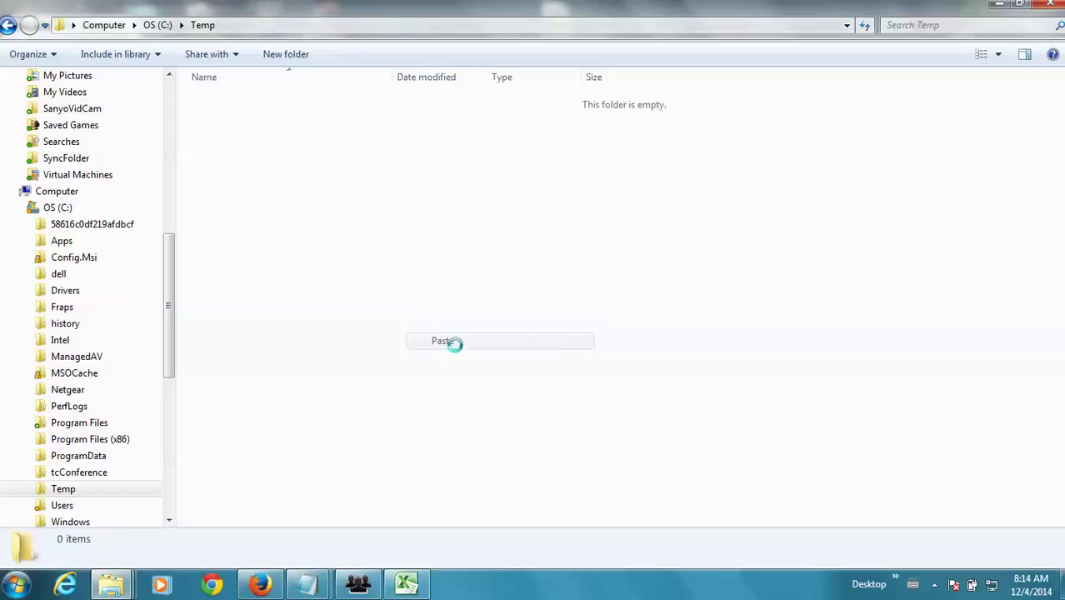
Widen the Name column to fit and extract the zip file's contents directly into the Temp folder.
{"action": "double_click", "coordinate": [391, 72]}
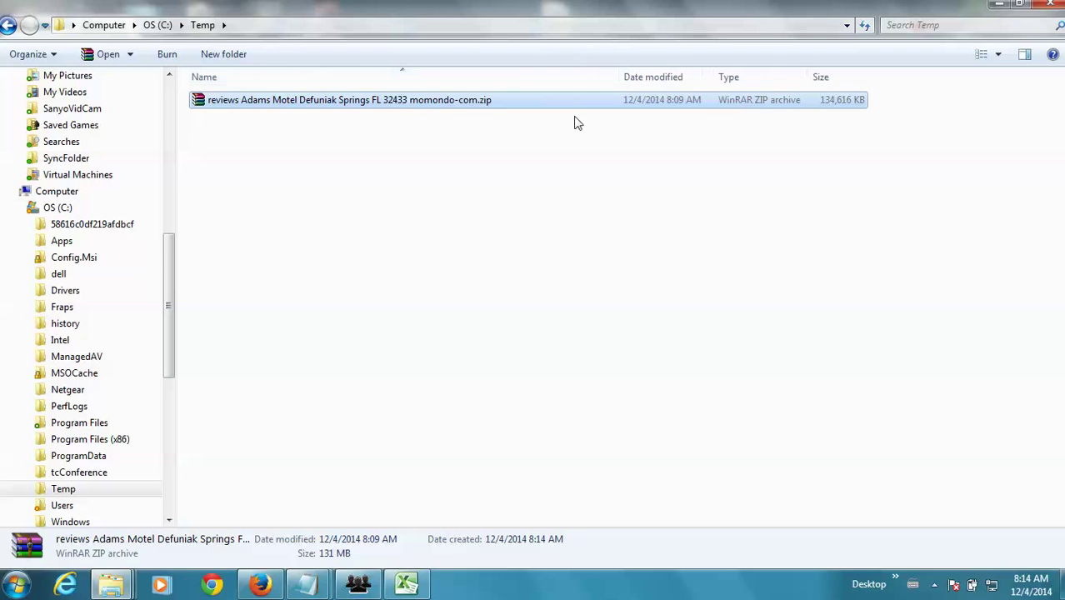
{"action": "right_click", "coordinate": [489, 103]}
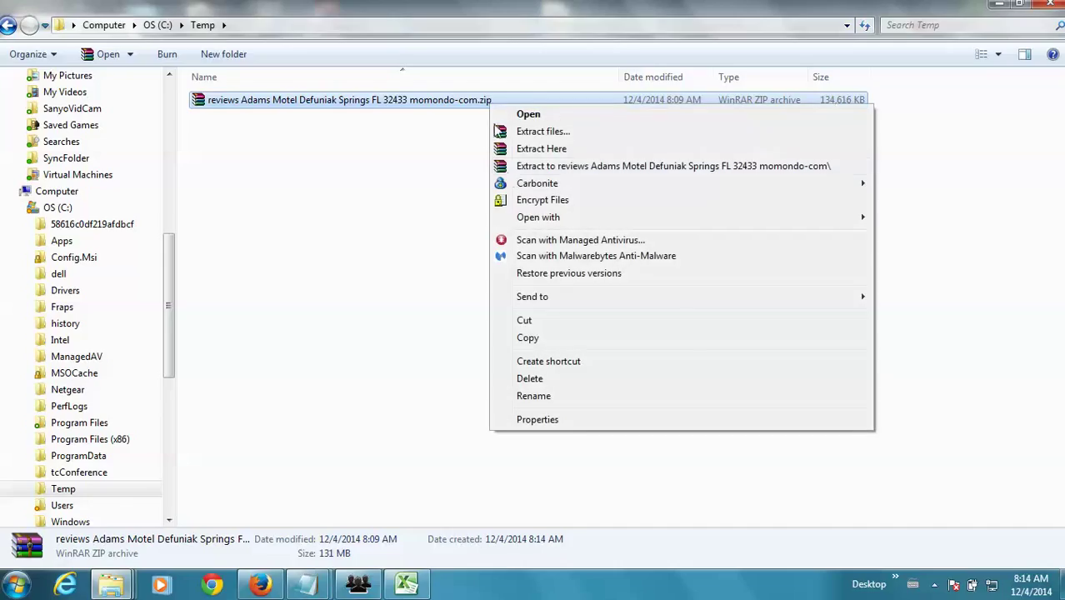
{"action": "left_click", "coordinate": [550, 150]}
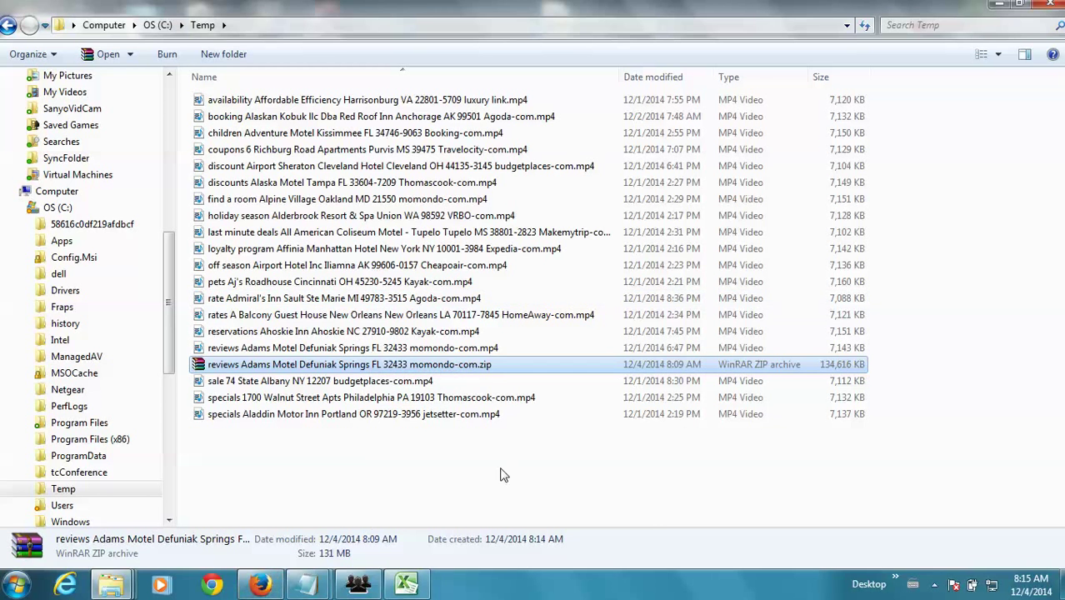
Delete all extracted MP4 videos together with the zip file from the Temp folder.
{"action": "left_click", "coordinate": [337, 101]}
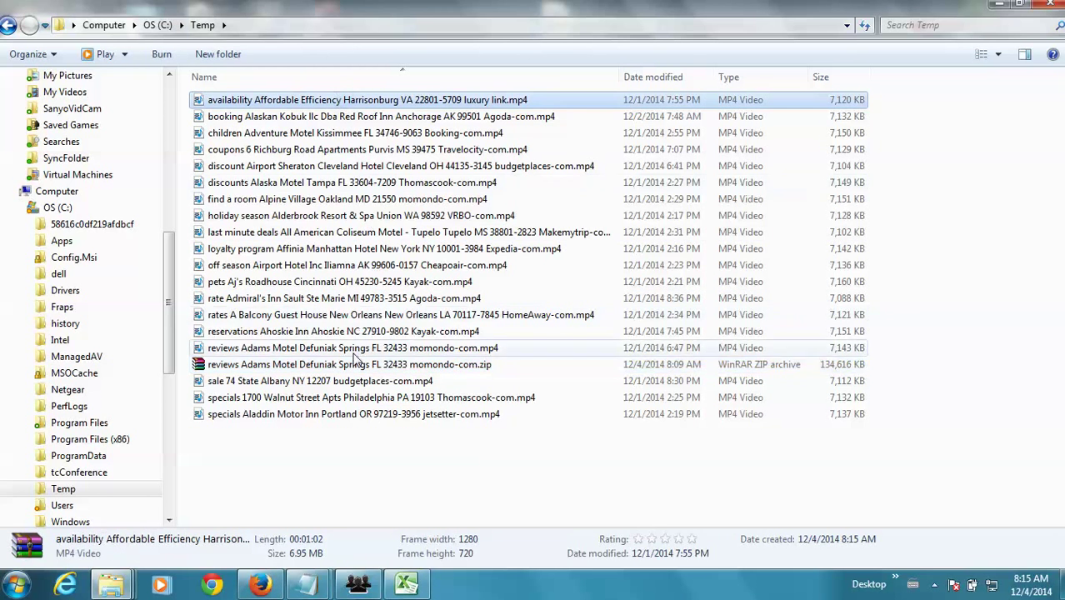
{"action": "left_click", "coordinate": [361, 415], "text": "shift"}
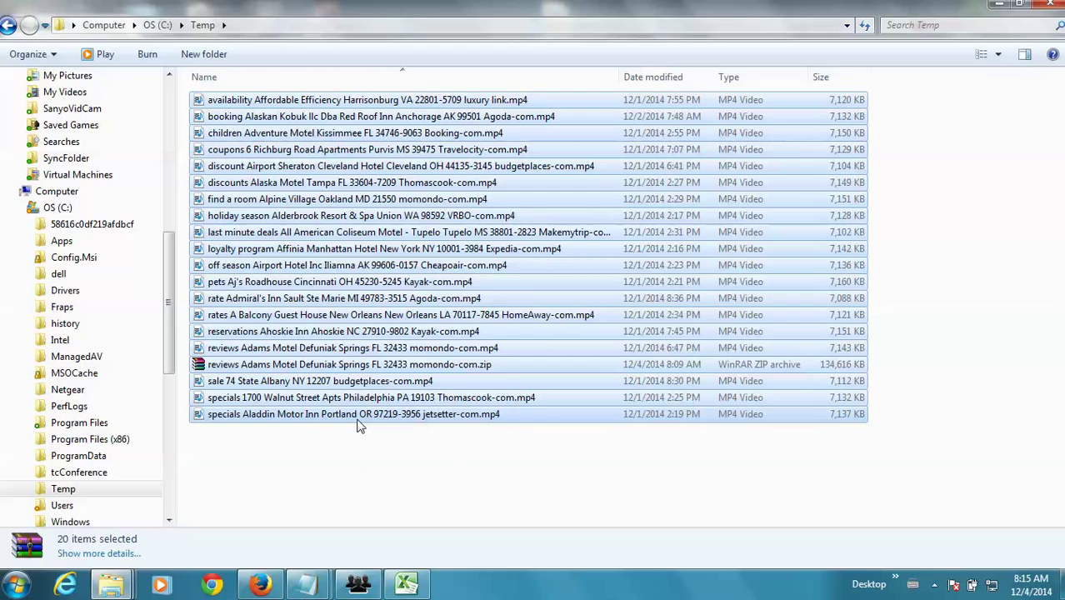
{"action": "key", "text": "Delete"}
{"action": "left_click", "coordinate": [595, 304]}
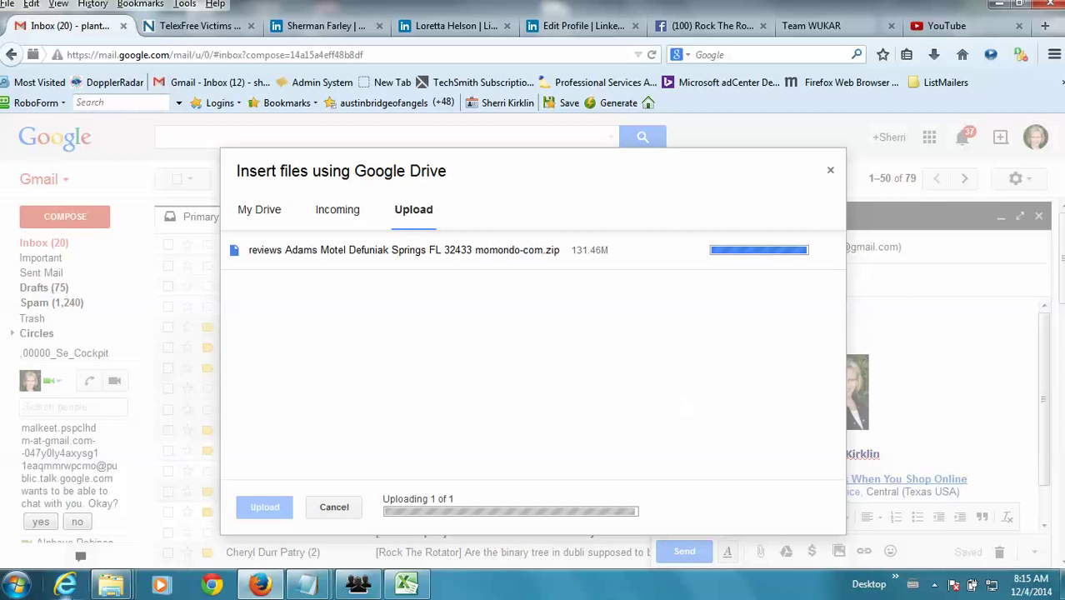
Switch to the Exported Videos folder and rename the zip file to the recipient's first name followed by "_120414".
{"action": "mouse_move", "coordinate": [125, 571]}
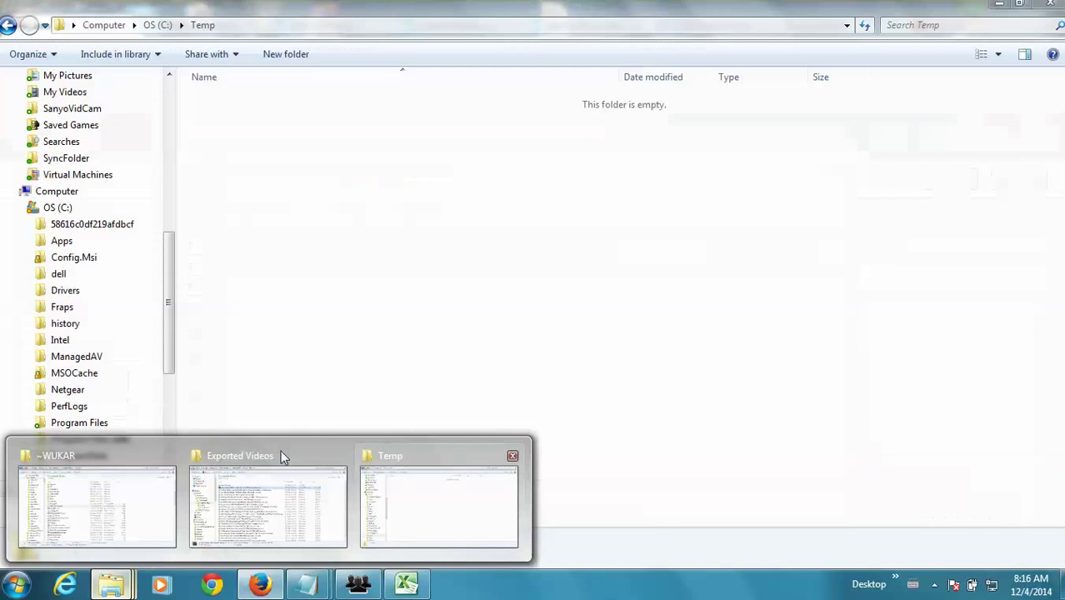
{"action": "mouse_move", "coordinate": [269, 457]}
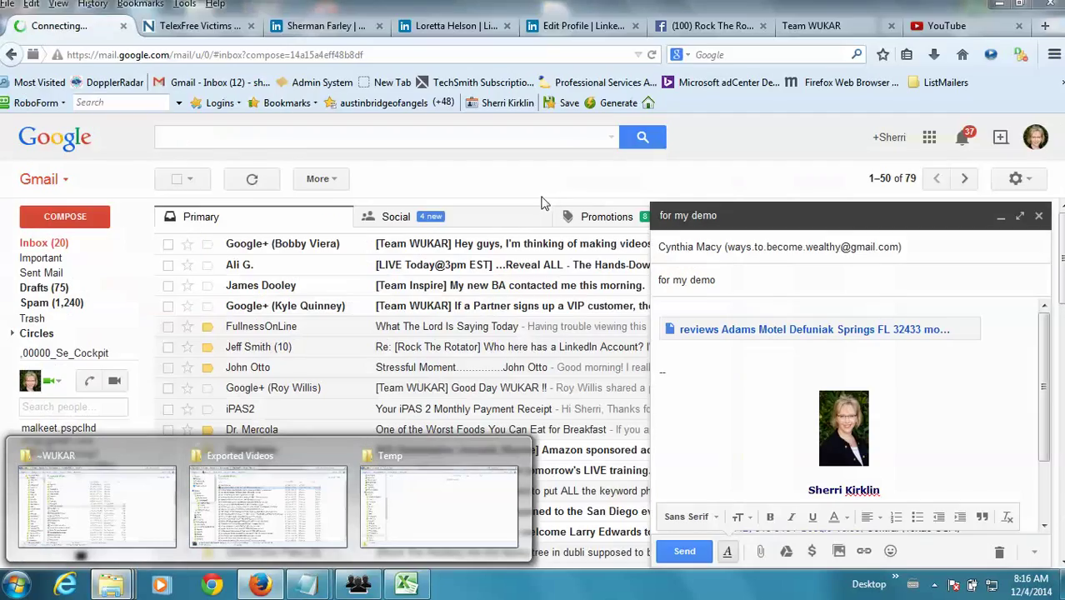
{"action": "left_click", "coordinate": [268, 496]}
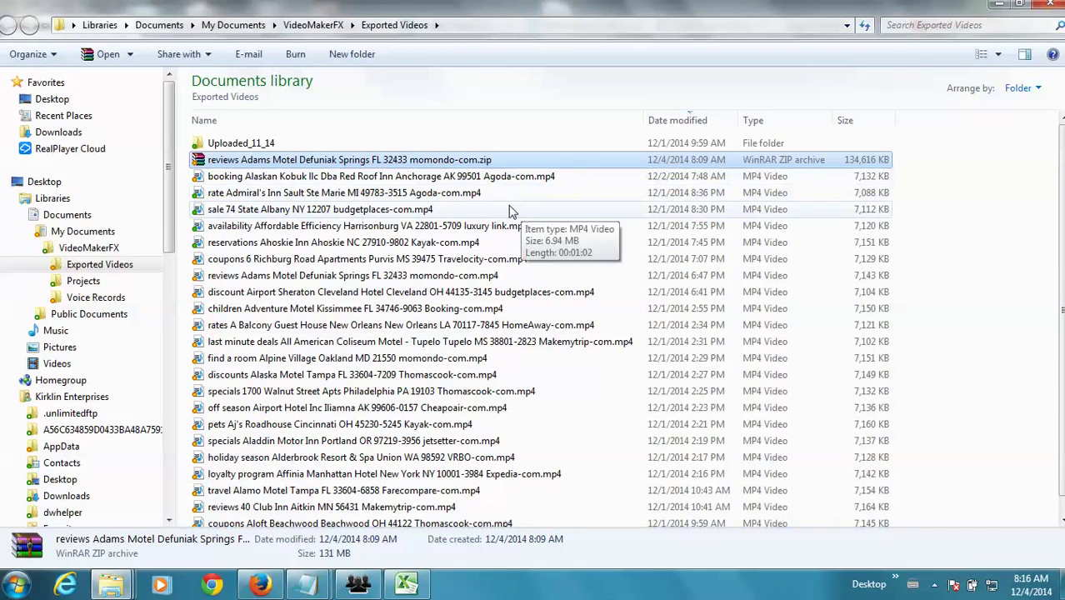
{"action": "right_click", "coordinate": [444, 155]}
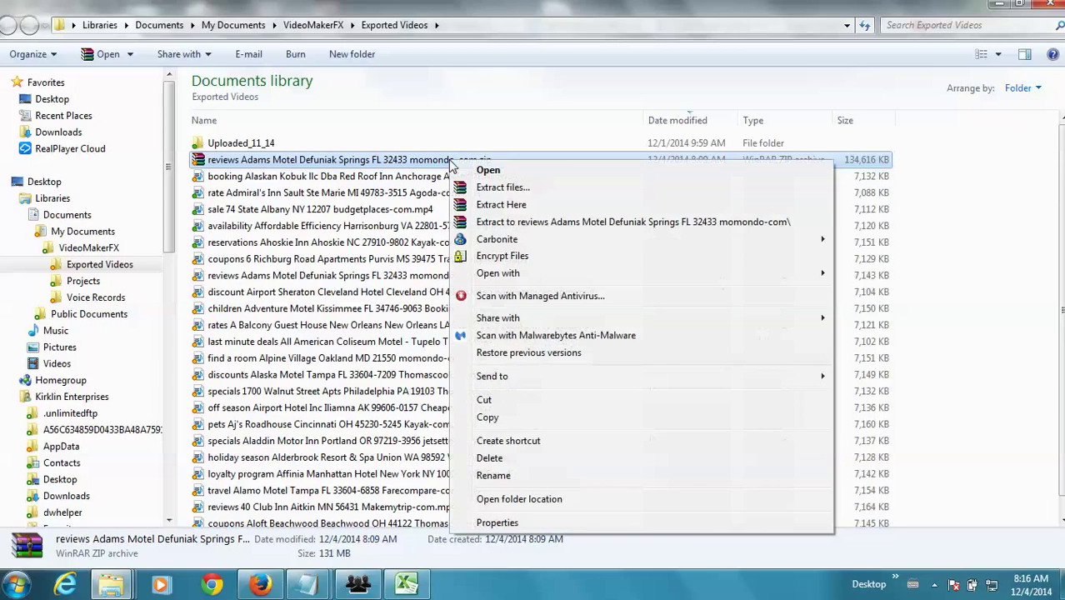
{"action": "left_click", "coordinate": [493, 476]}
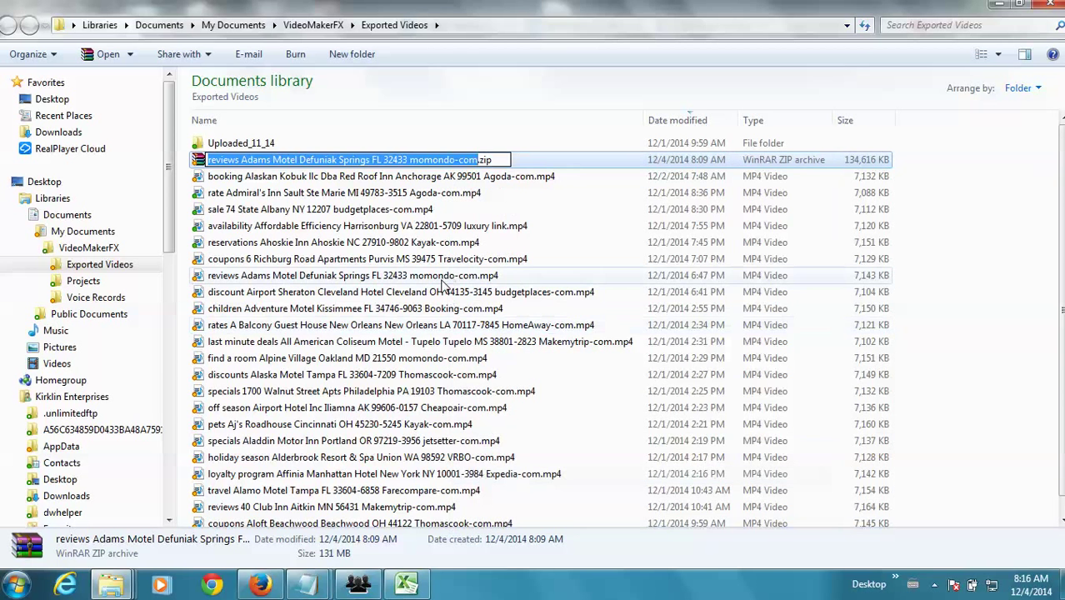
{"action": "type", "text": "Cyn"}
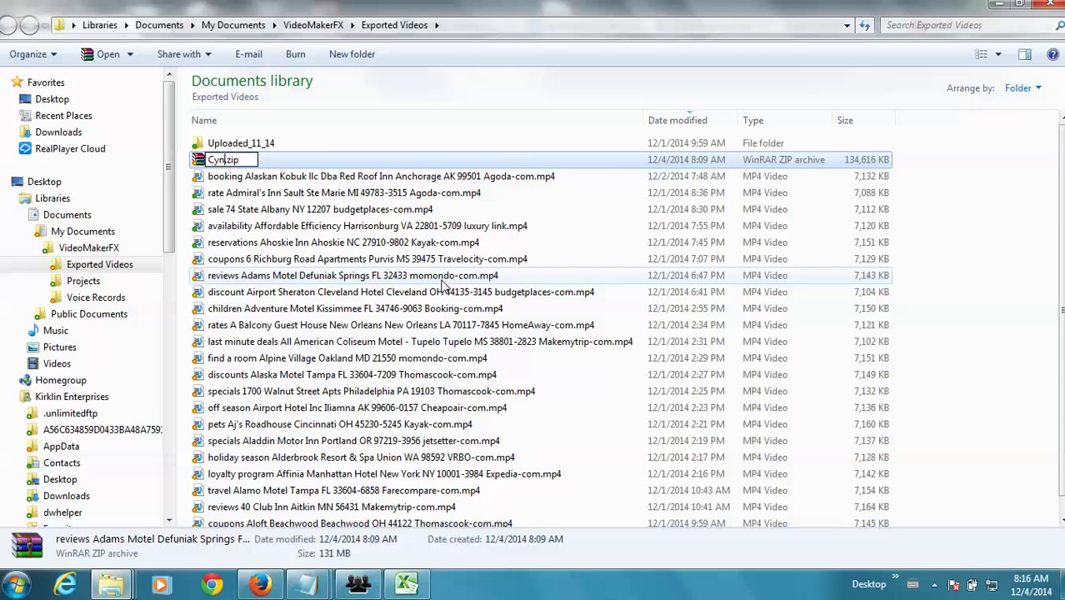
{"action": "type", "text": "thia_120"}
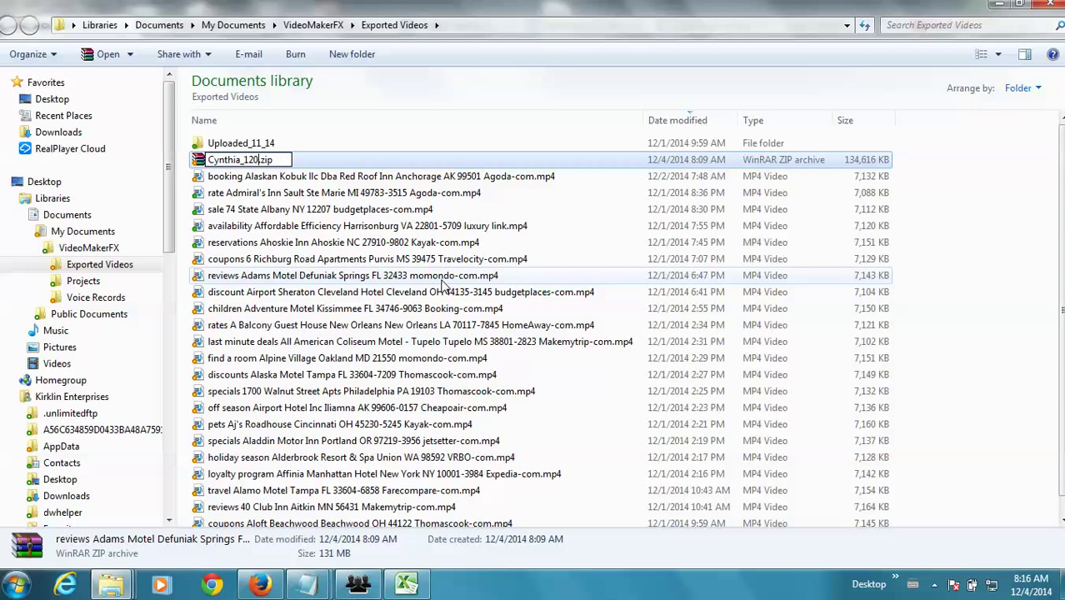
{"action": "type", "text": "414"}
{"action": "key", "text": "Escape"}
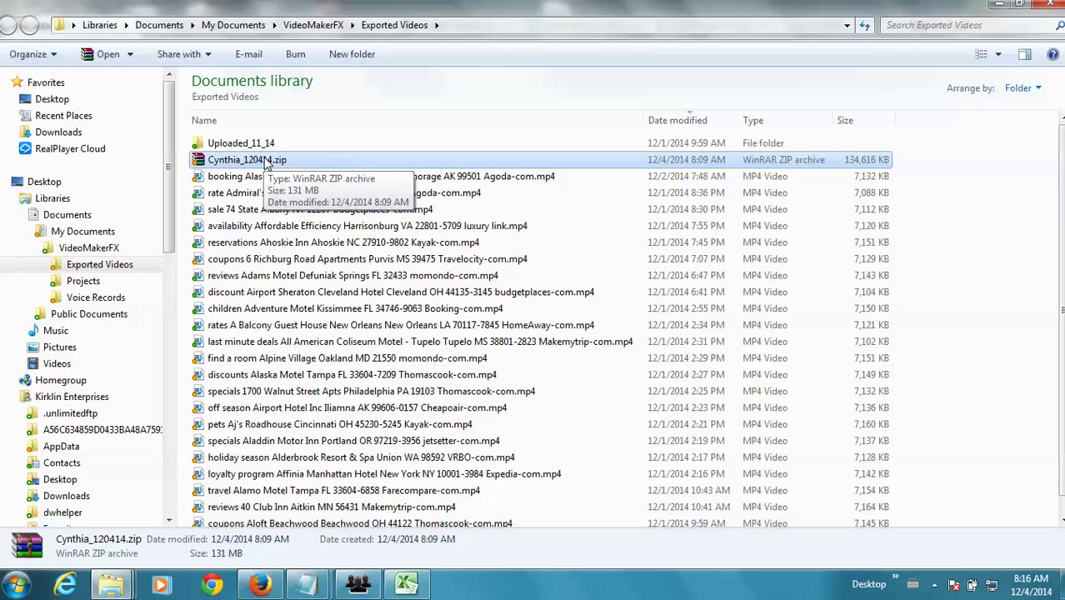
In the Gmail draft, add the sender's own address as a recipient and set the subject to "for my demo (part of video I'm creating now...)".
{"action": "left_click", "coordinate": [260, 585]}
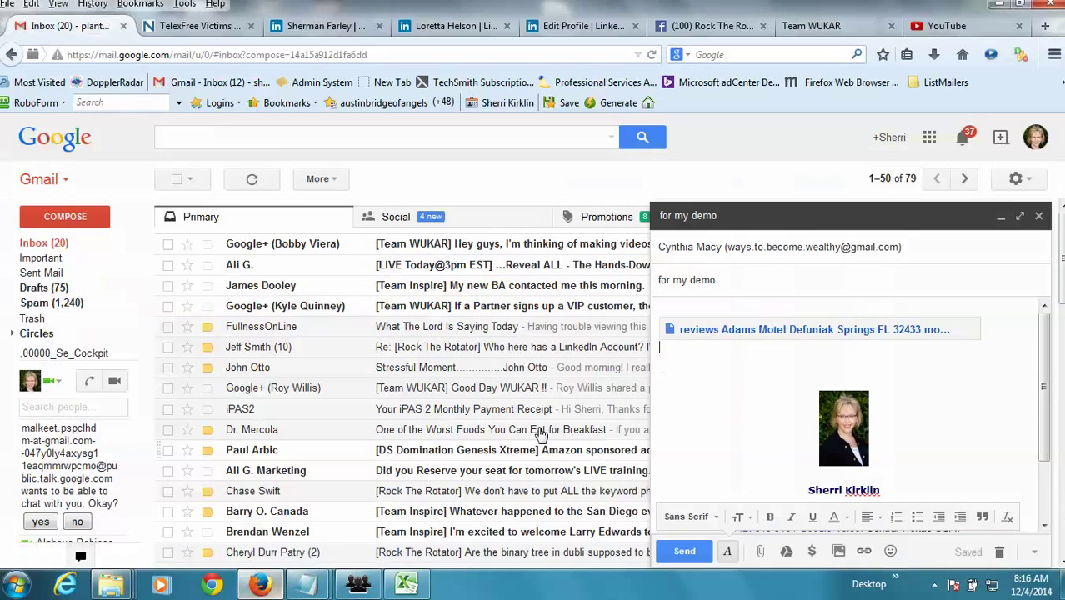
{"action": "left_click", "coordinate": [932, 255]}
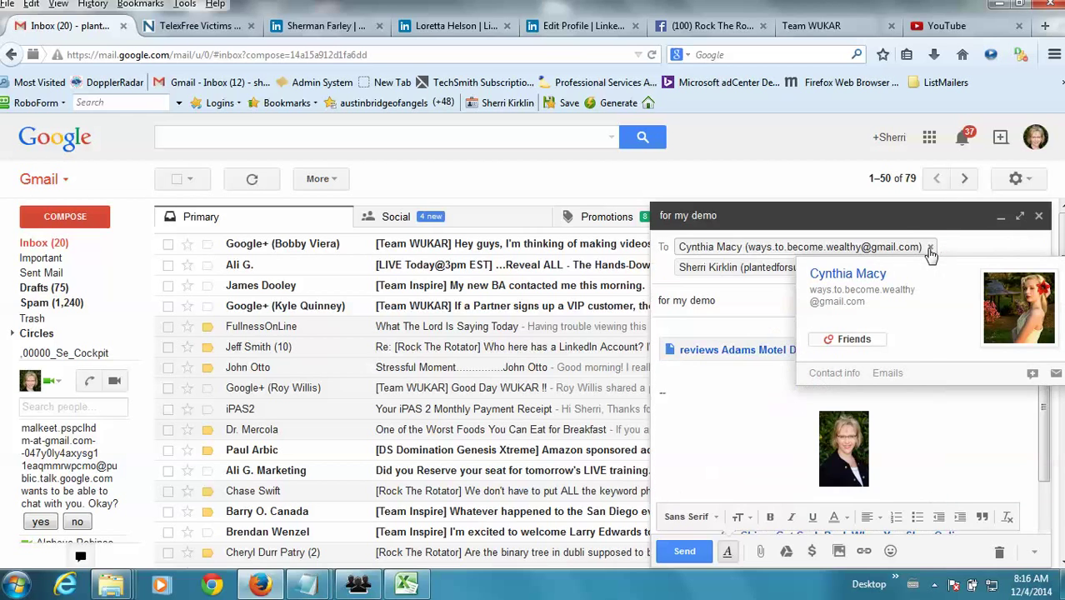
{"action": "left_click", "coordinate": [746, 304]}
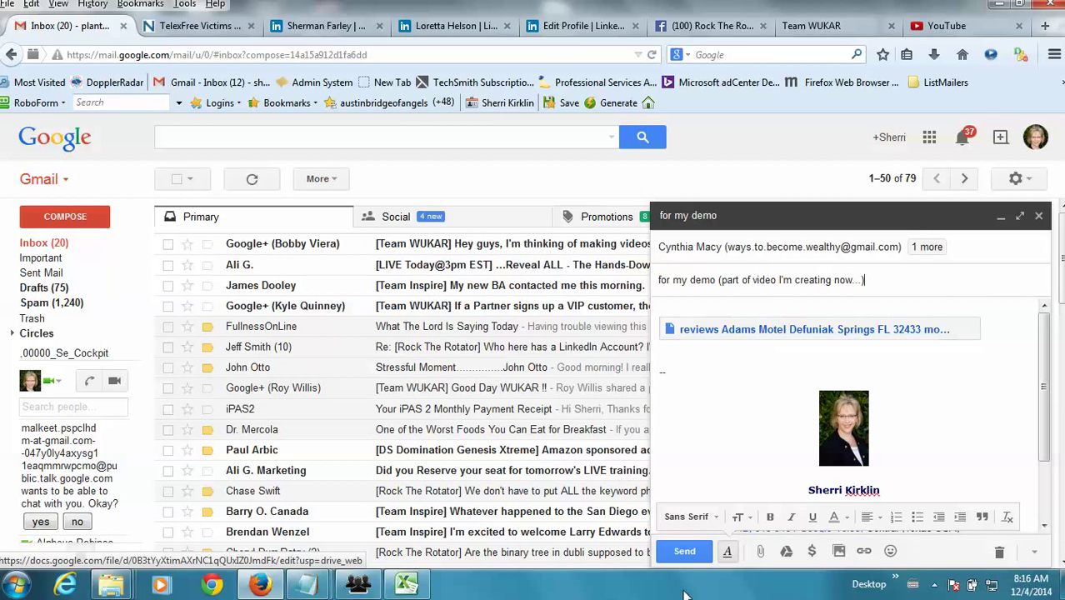
Send the message, sharing the Drive zip file with the recipients of this email as "Can edit".
{"action": "key", "text": "ctrl+Return"}
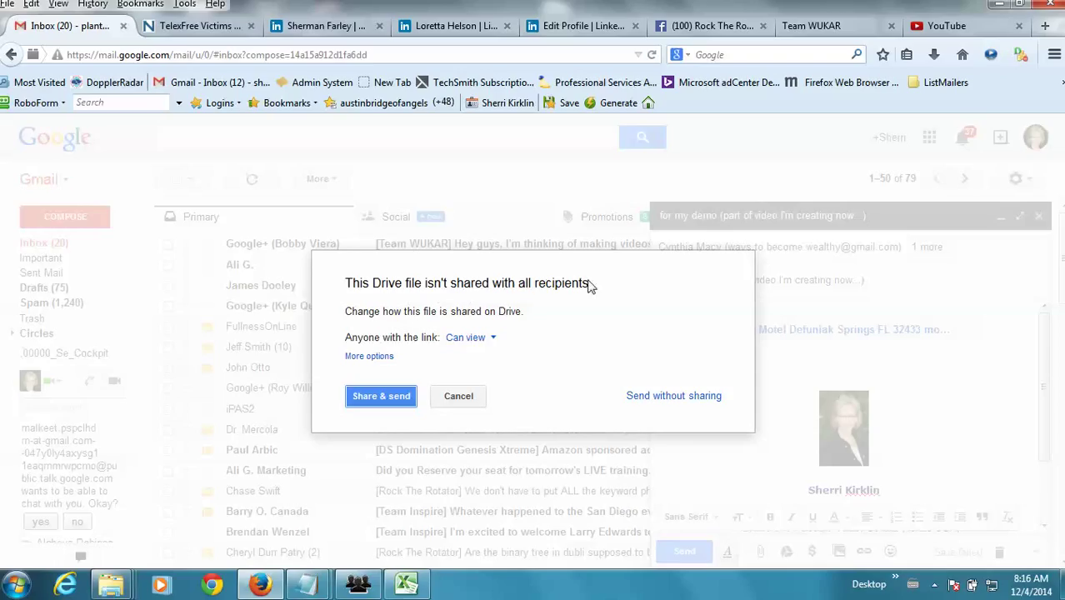
{"action": "left_click", "coordinate": [494, 342]}
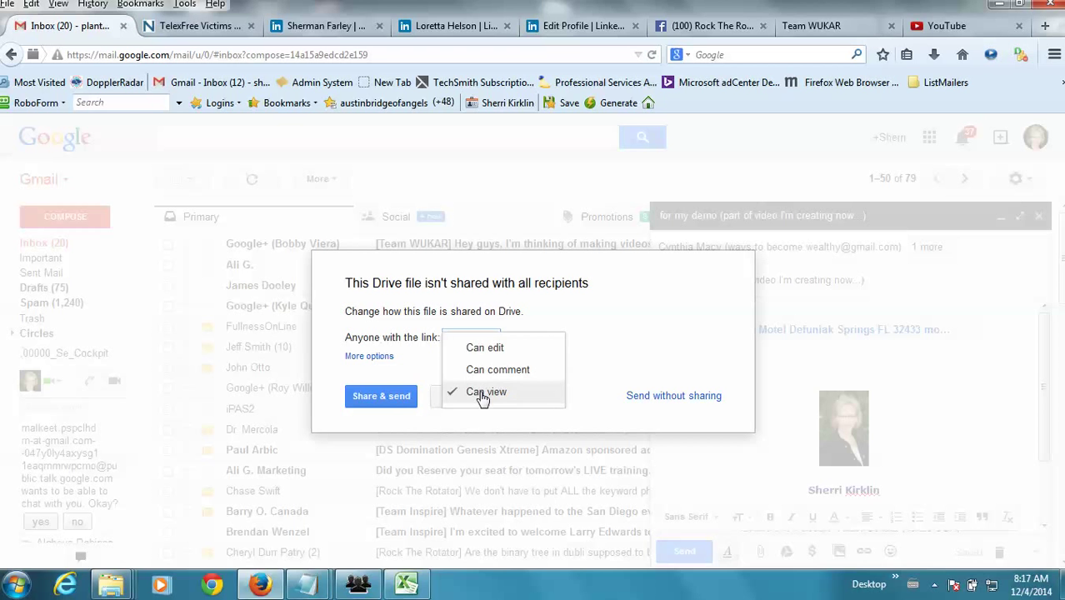
{"action": "left_click", "coordinate": [484, 347]}
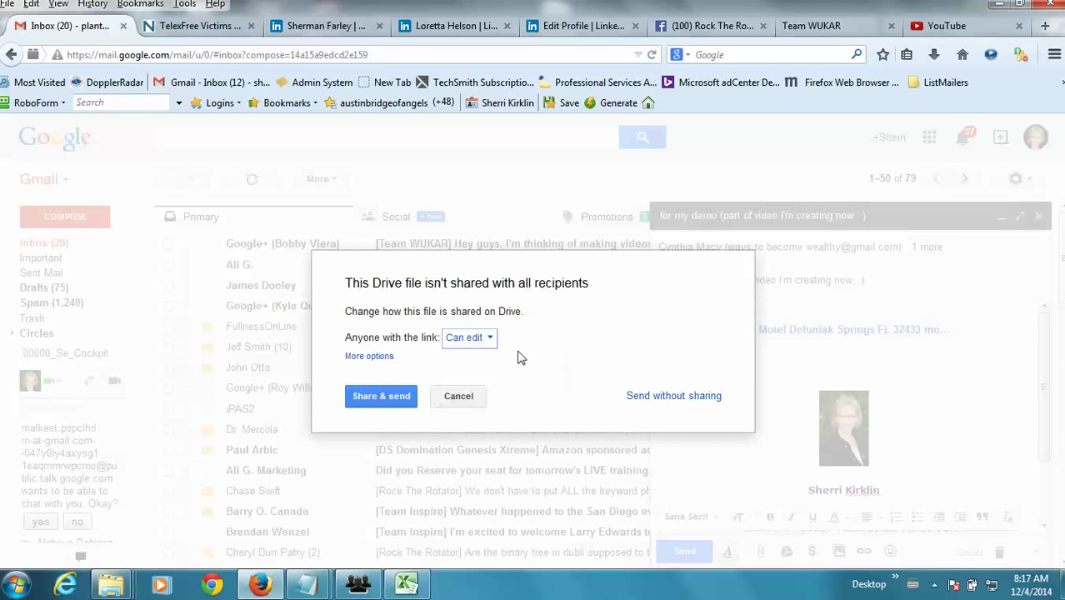
{"action": "left_click", "coordinate": [381, 356]}
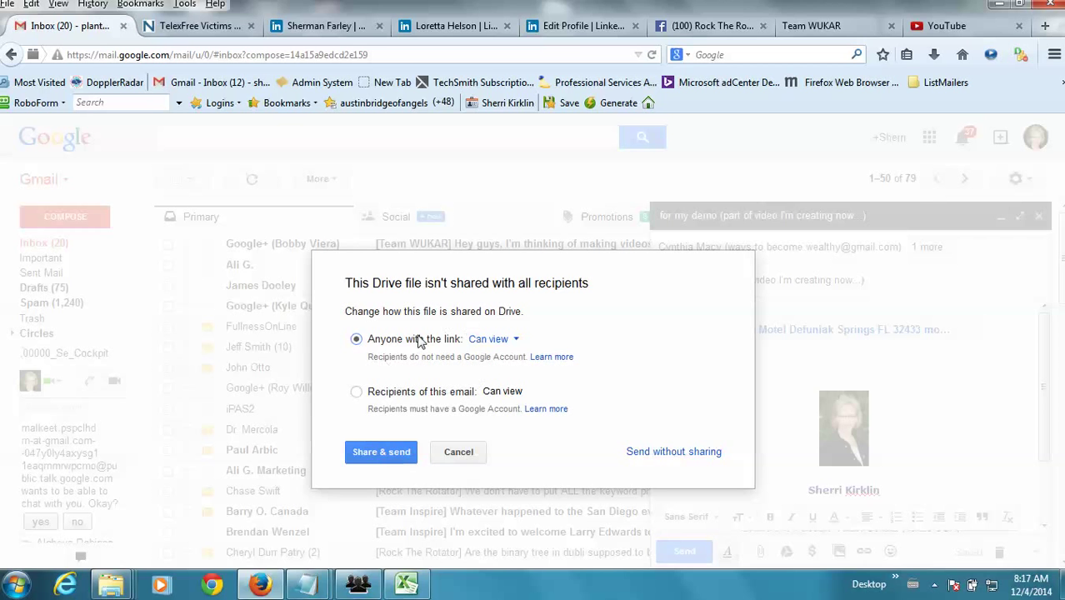
{"action": "left_click", "coordinate": [358, 393]}
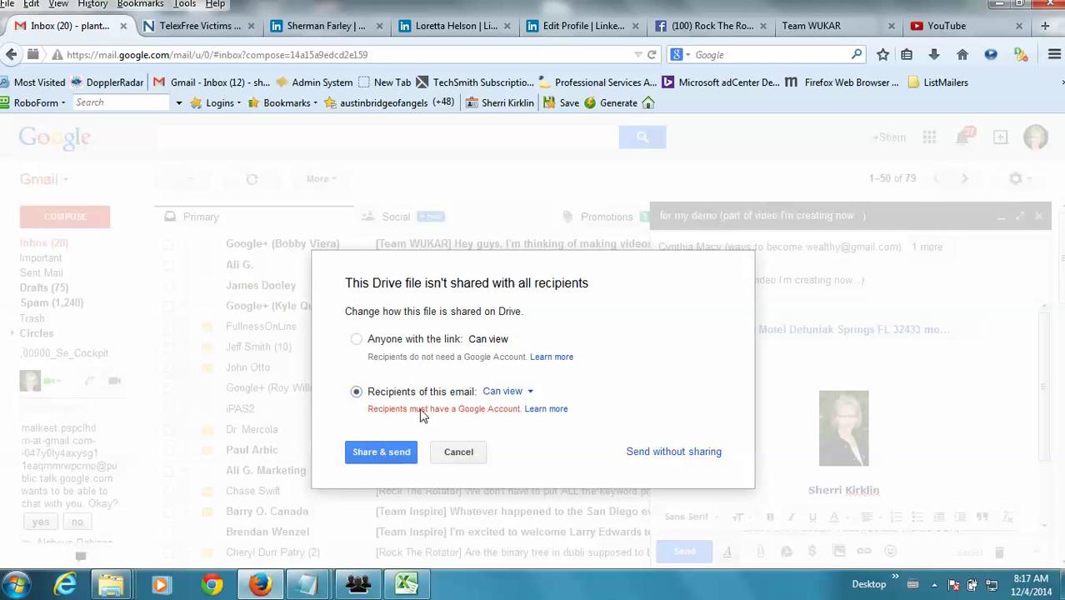
{"action": "left_click", "coordinate": [520, 393]}
{"action": "left_click", "coordinate": [523, 323]}
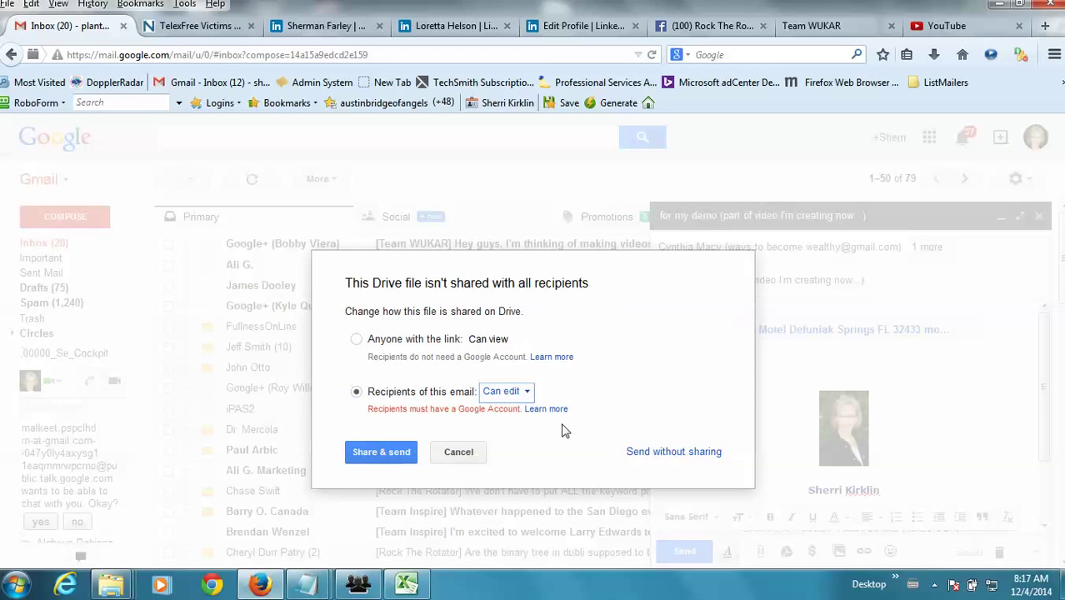
{"action": "left_click", "coordinate": [402, 459]}
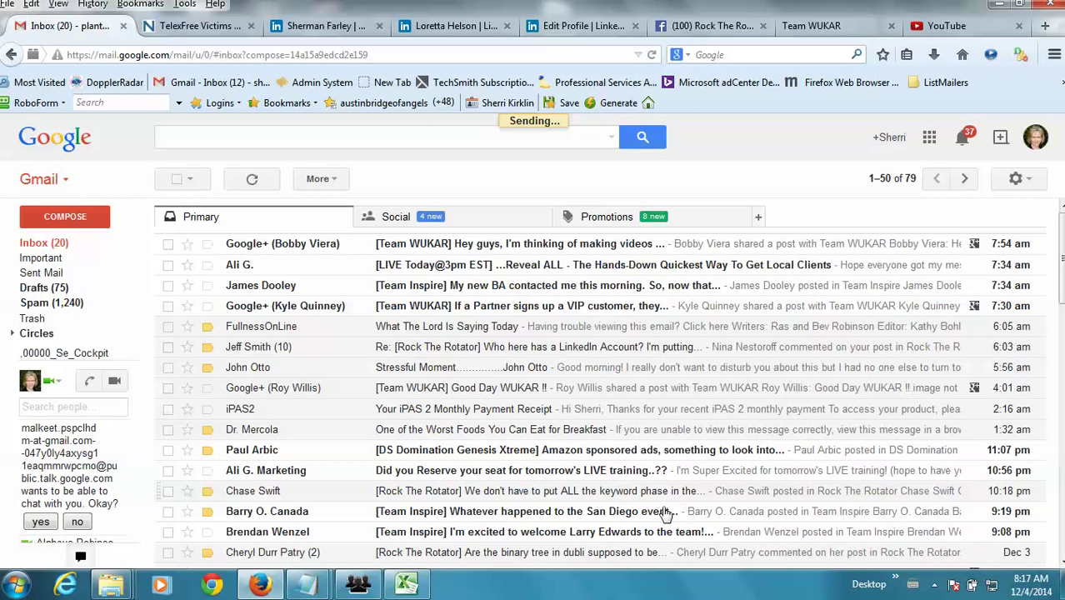
Save the zip attachment from the received "for my demo (part of video I'm creating now...)" email to disk and check its download progress.
{"action": "left_click", "coordinate": [59, 243]}
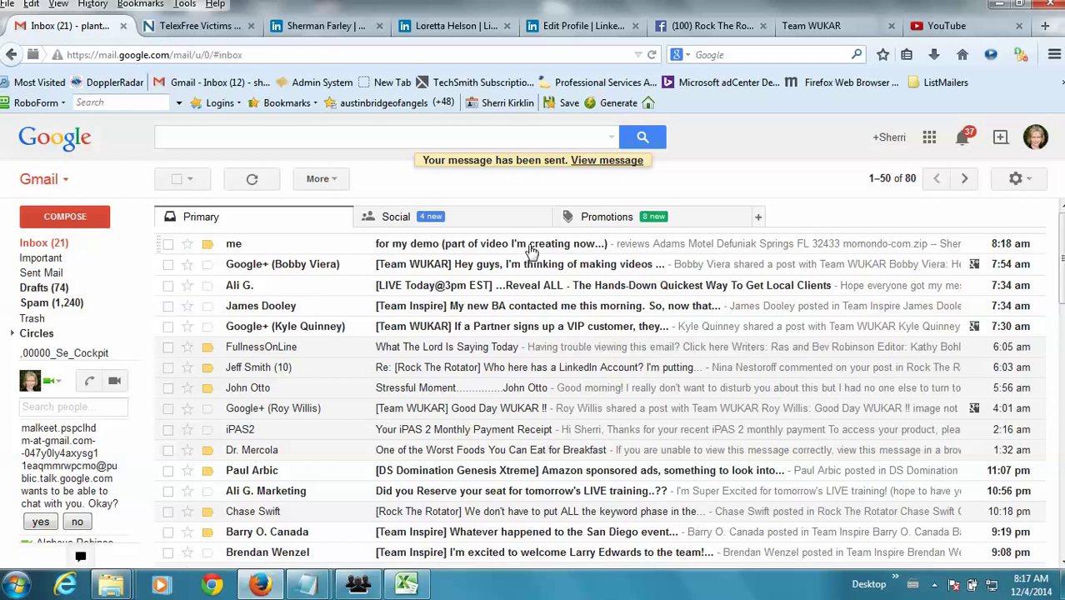
{"action": "left_click", "coordinate": [531, 246]}
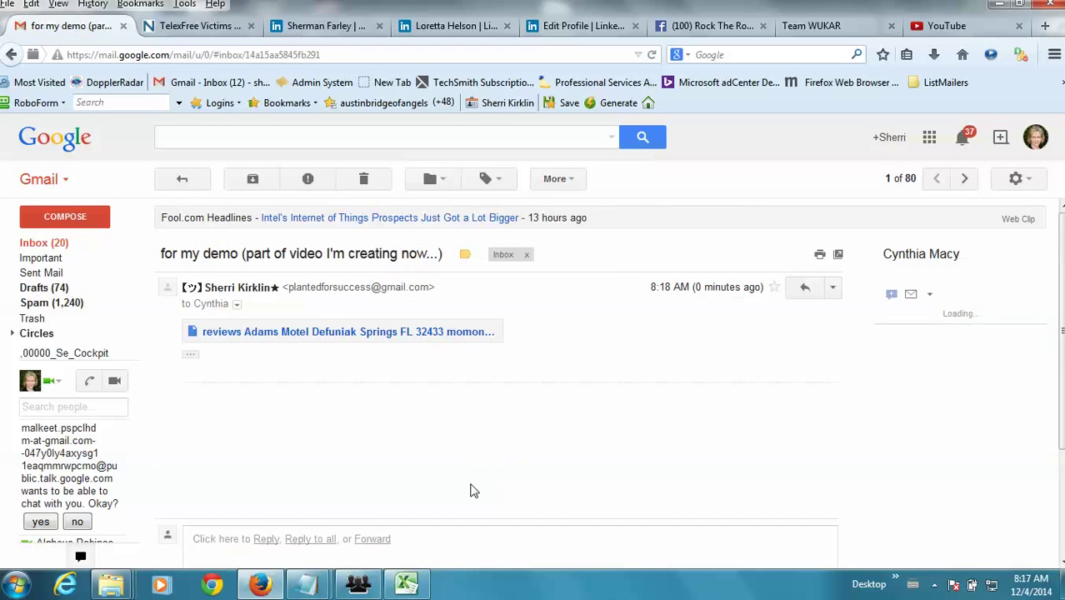
{"action": "mouse_move", "coordinate": [283, 463]}
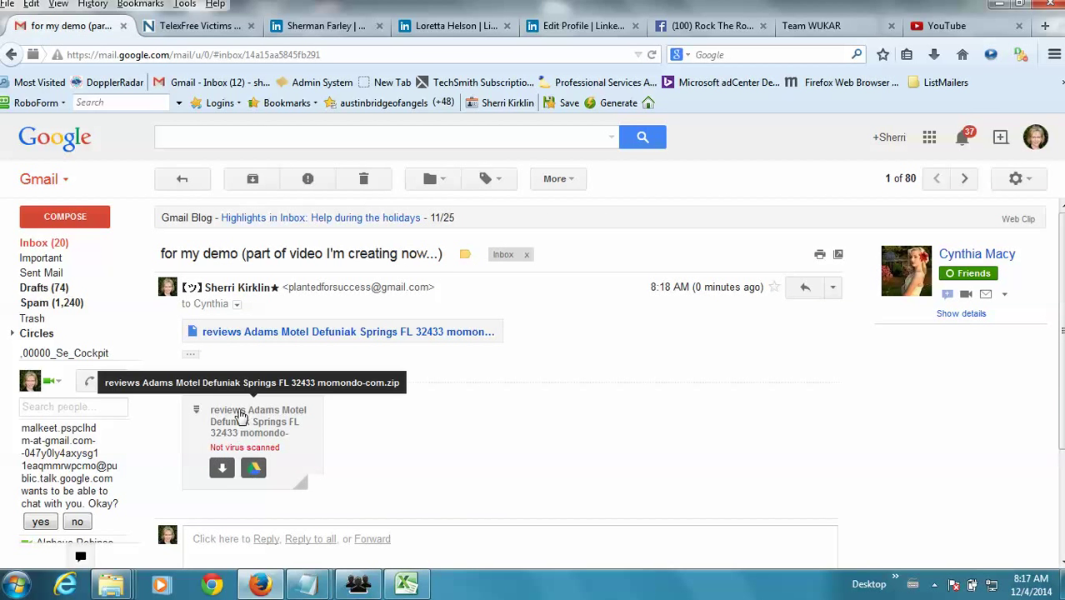
{"action": "left_click", "coordinate": [222, 470]}
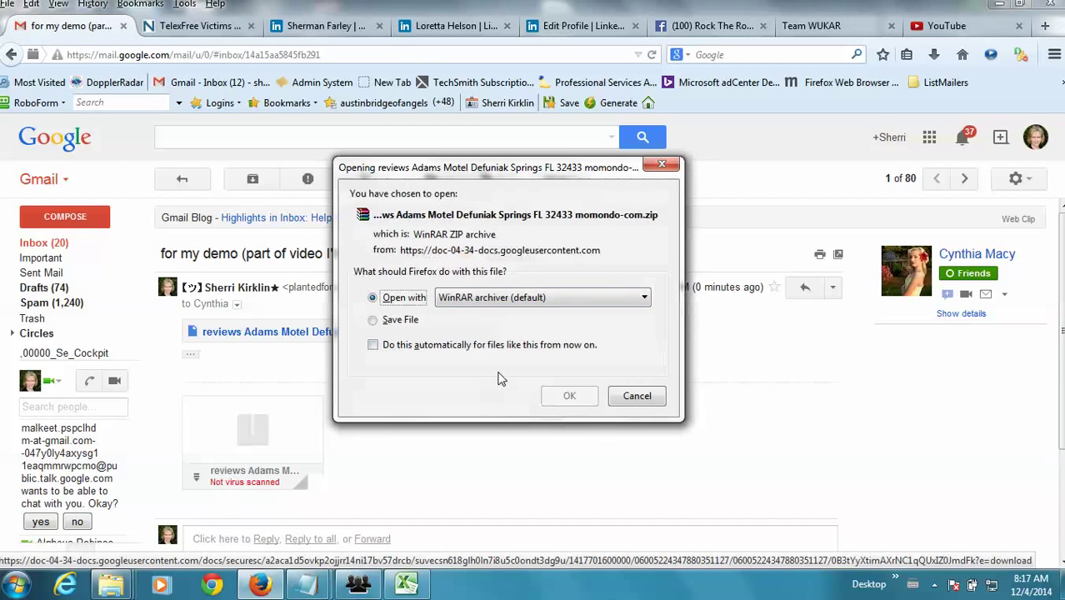
{"action": "left_click", "coordinate": [374, 321]}
{"action": "left_click", "coordinate": [569, 397]}
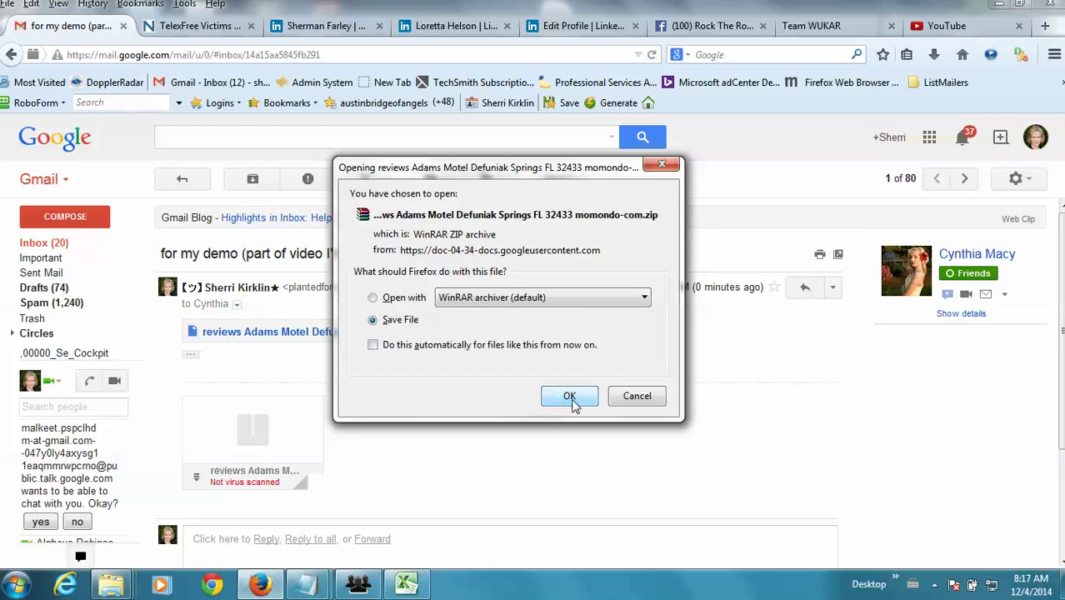
{"action": "left_click", "coordinate": [934, 55]}
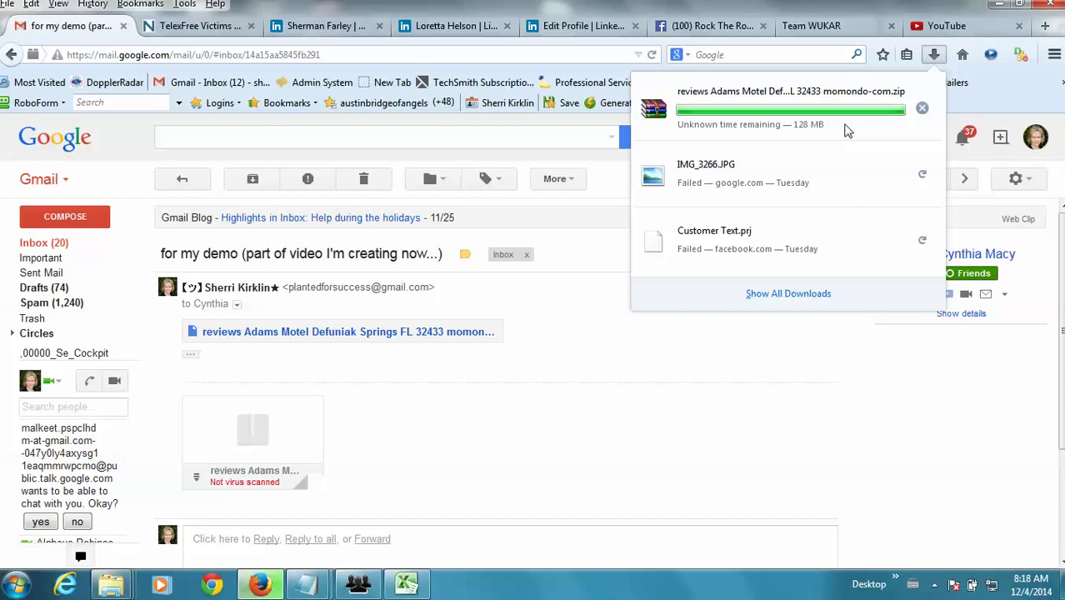
Open the Downloads folder containing the finished zip download and reveal the folder's full path for reading.
{"action": "right_click", "coordinate": [733, 114]}
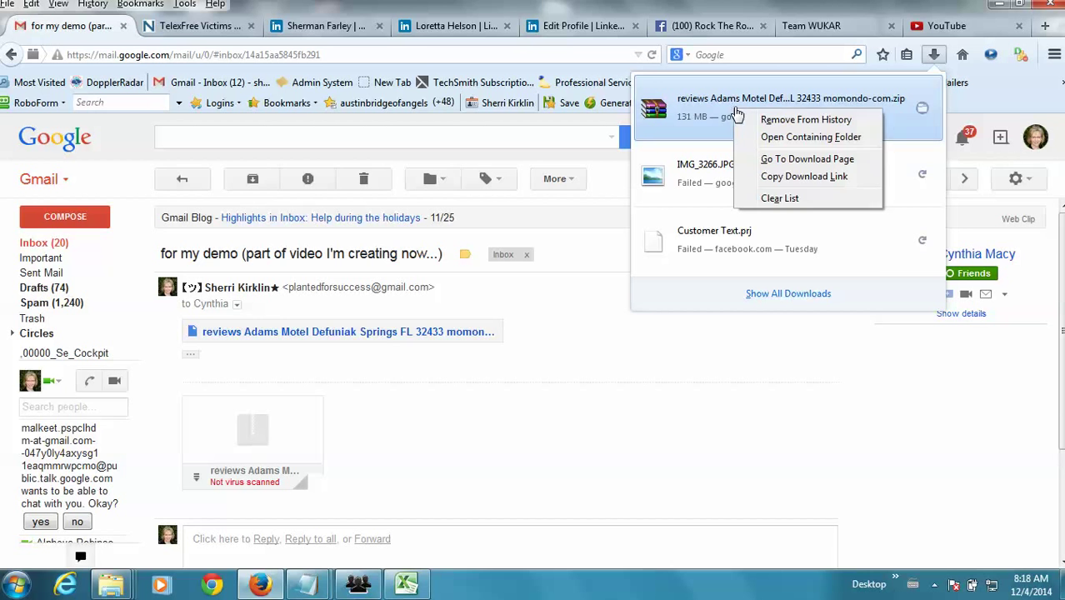
{"action": "left_click", "coordinate": [778, 138]}
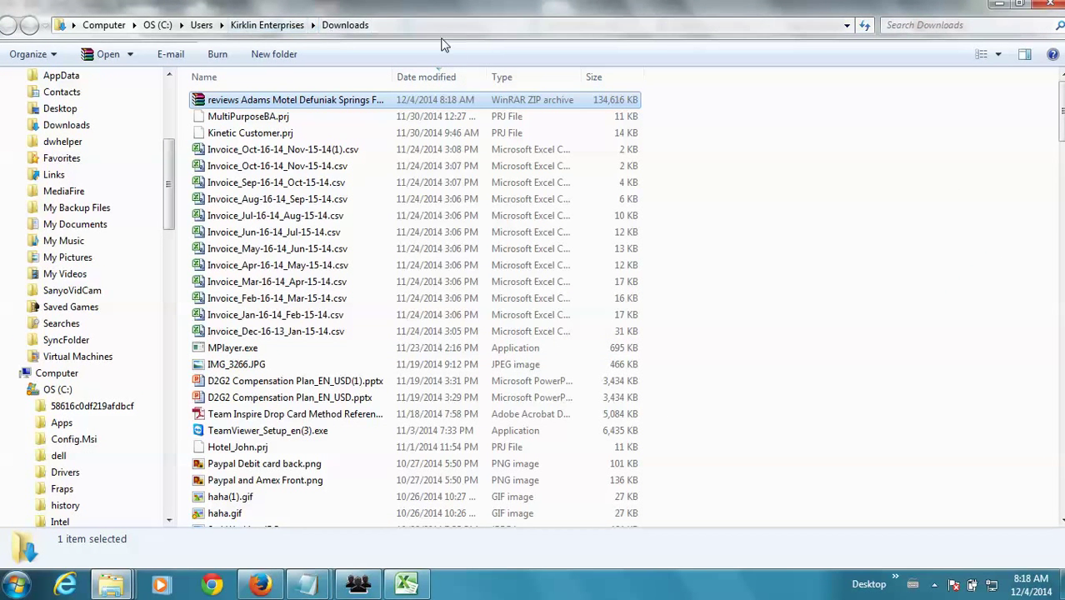
{"action": "left_click", "coordinate": [423, 29]}
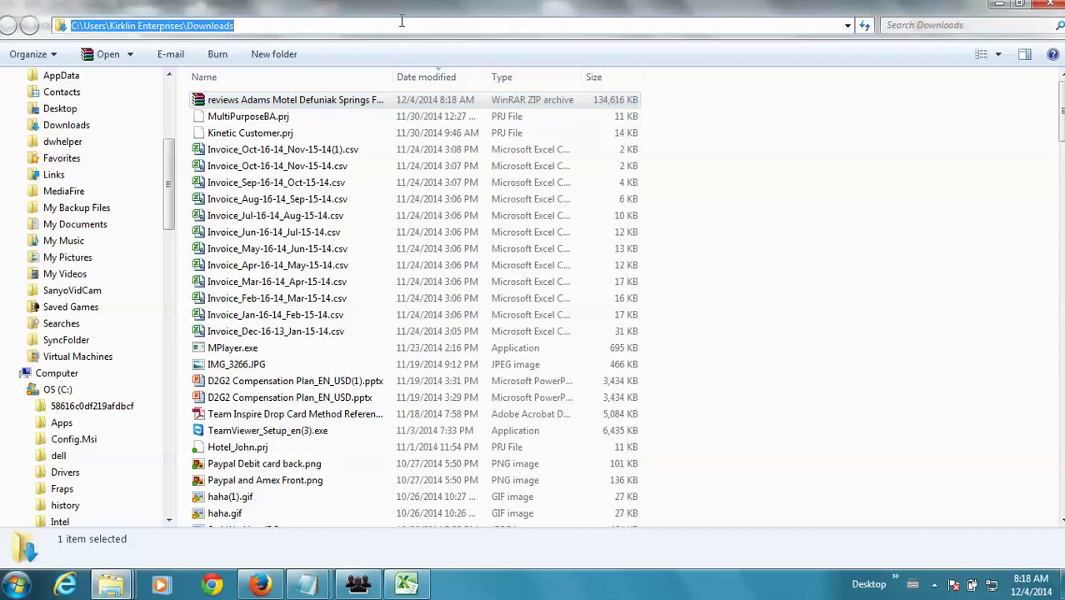
{"action": "left_click", "coordinate": [269, 25]}
{"action": "left_click_drag", "start_coordinate": [269, 25], "coordinate": [65, 25]}
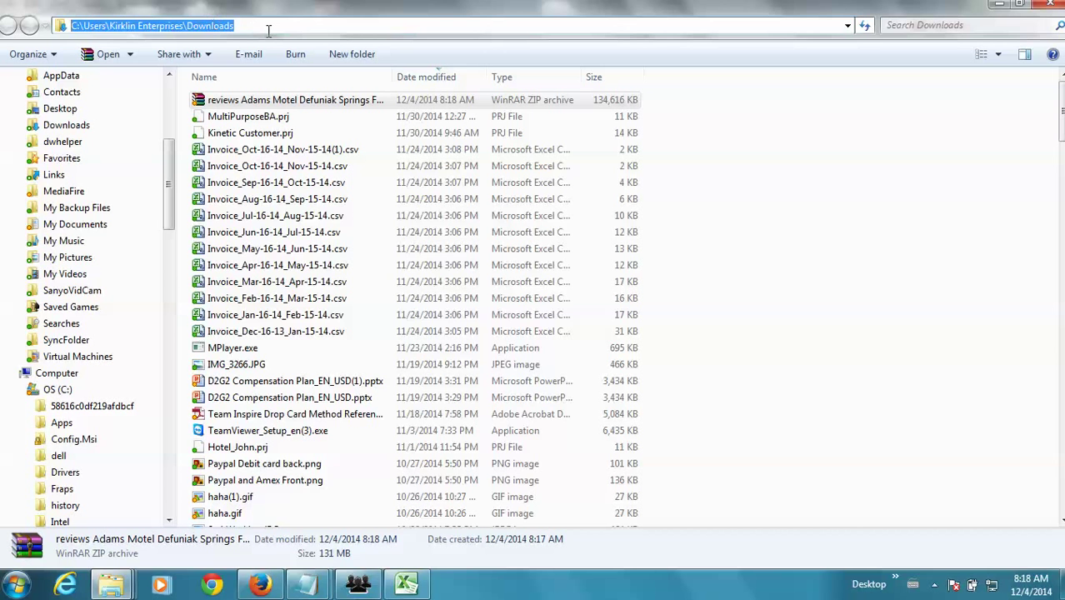
Fit the Name column to the full file names, view the downloaded zip's extraction options without extracting, and close the folder window.
{"action": "double_click", "coordinate": [393, 76]}
{"action": "left_click_drag", "start_coordinate": [590, 57], "coordinate": [691, 67]}
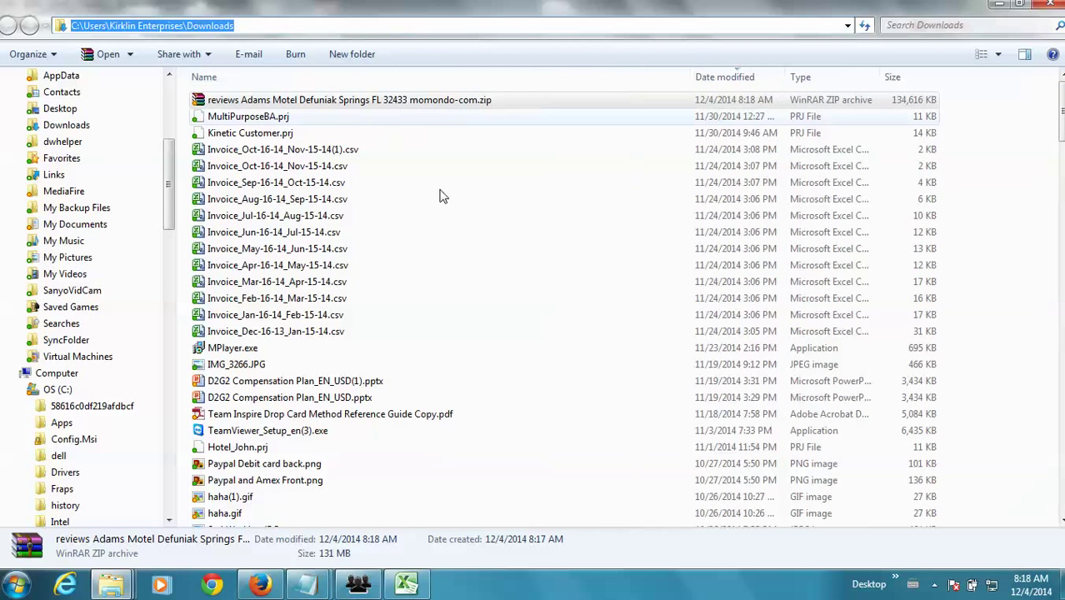
{"action": "right_click", "coordinate": [348, 105]}
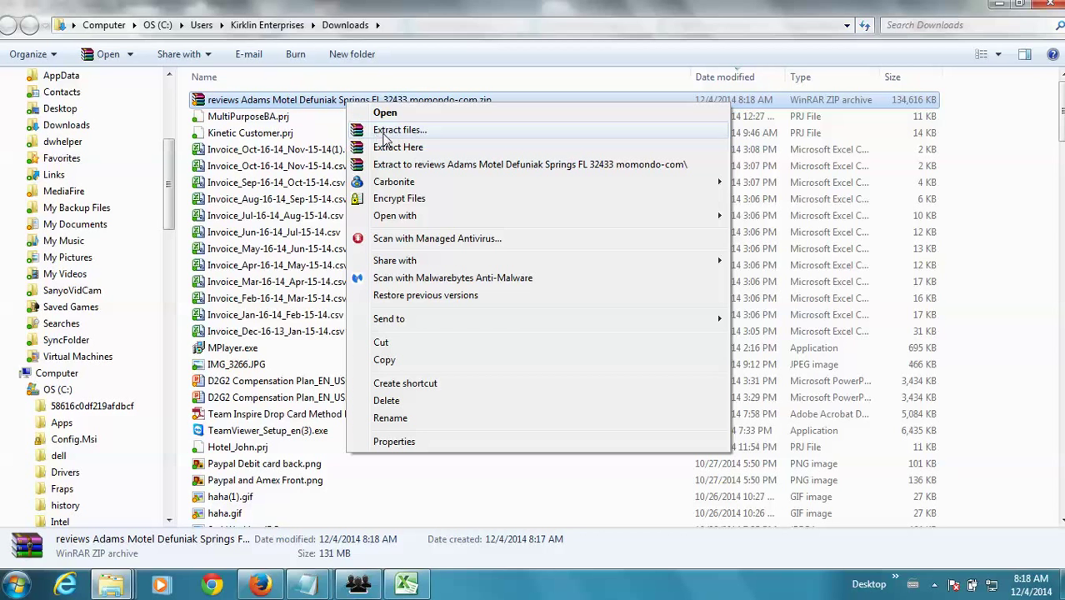
{"action": "left_click", "coordinate": [573, 60]}
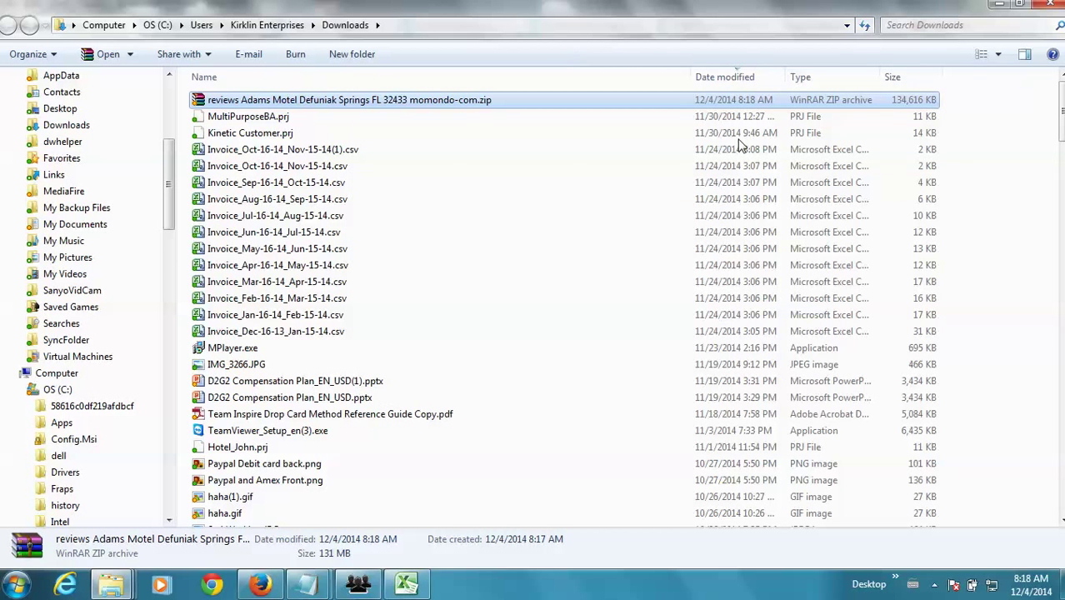
{"action": "left_click", "coordinate": [1059, 6]}
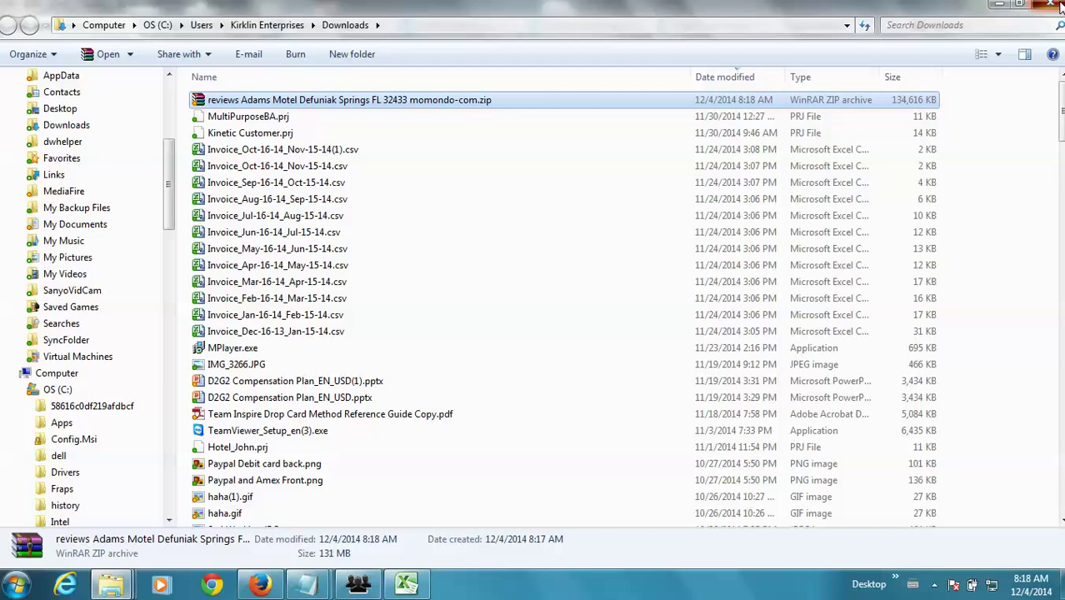